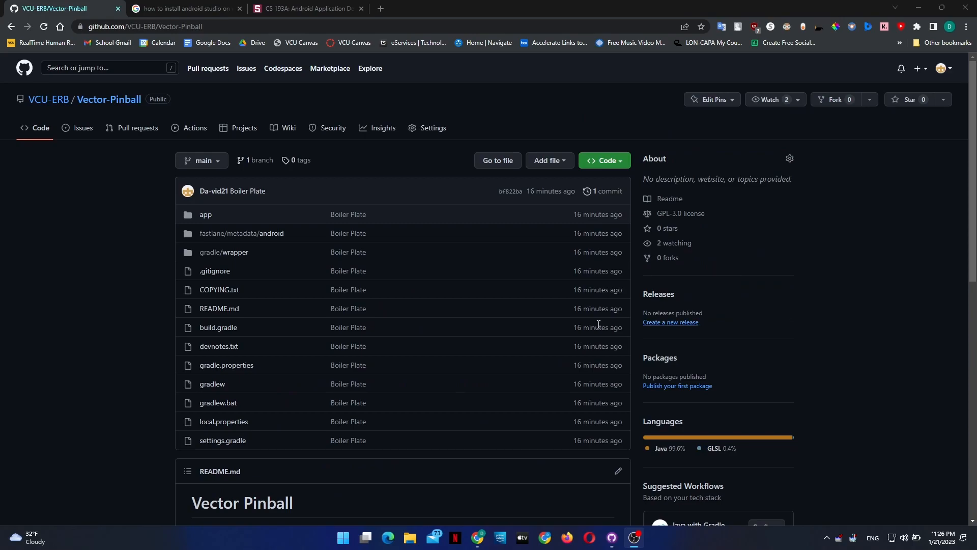
Search the web for "java se" in a new browser tab and open Oracle's Java SE page
click(381, 8)
text(java)
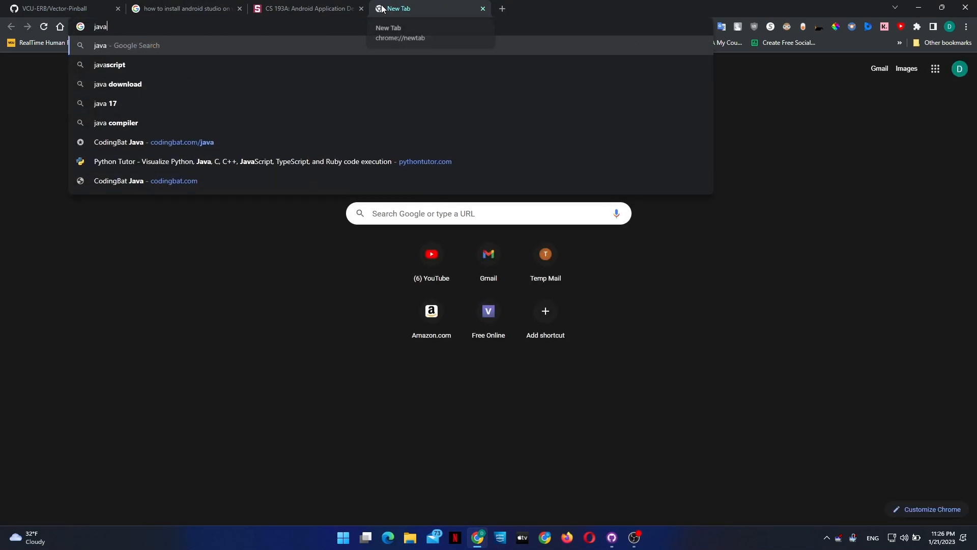
key(BackSpace)
key(BackSpace)
key(BackSpace)
text(ava se)
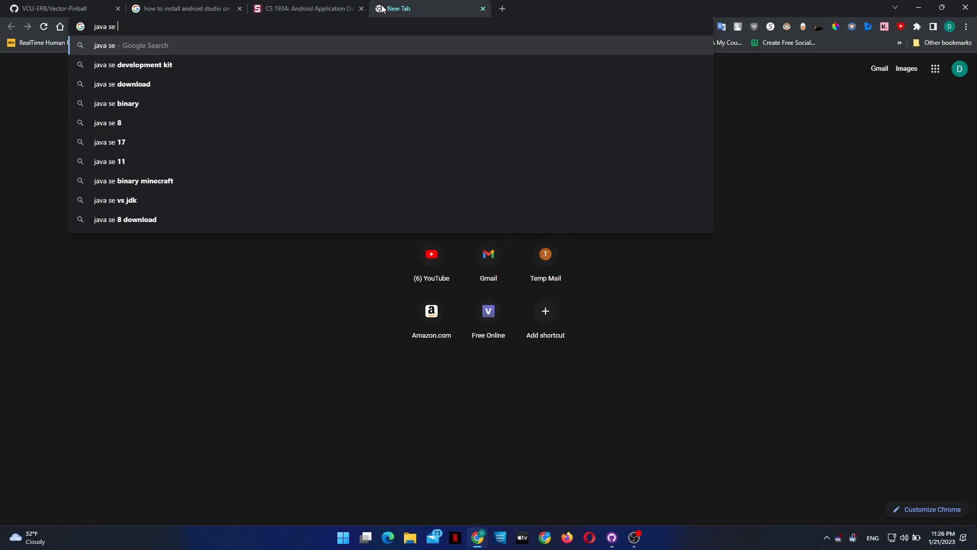
key(Return)
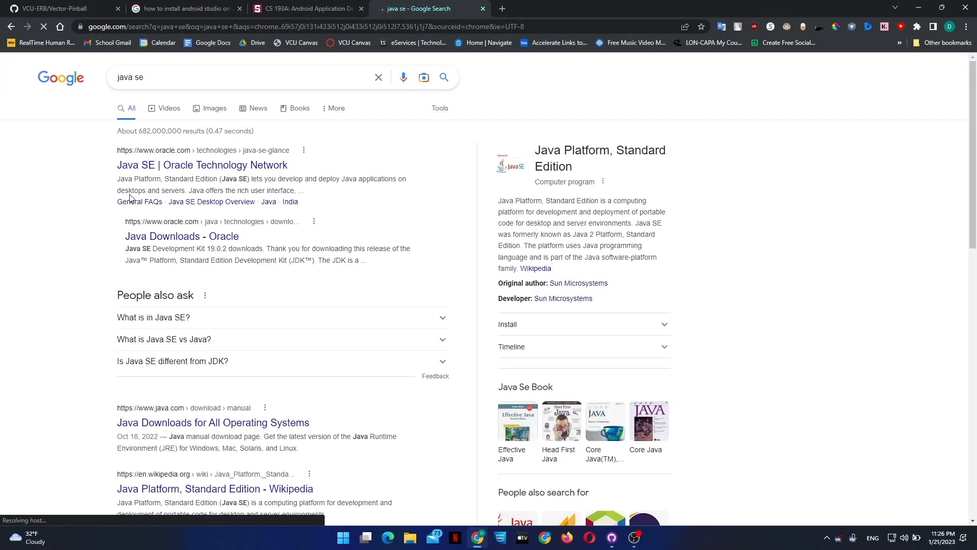
click(187, 165)
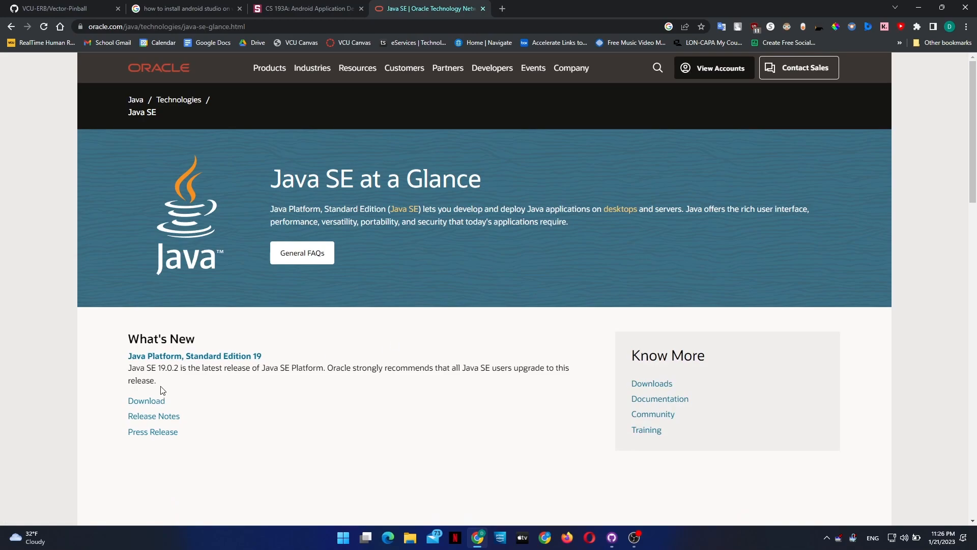
Download the Windows x64 MSI installer of JDK 19 from Oracle's Java downloads page
click(158, 401)
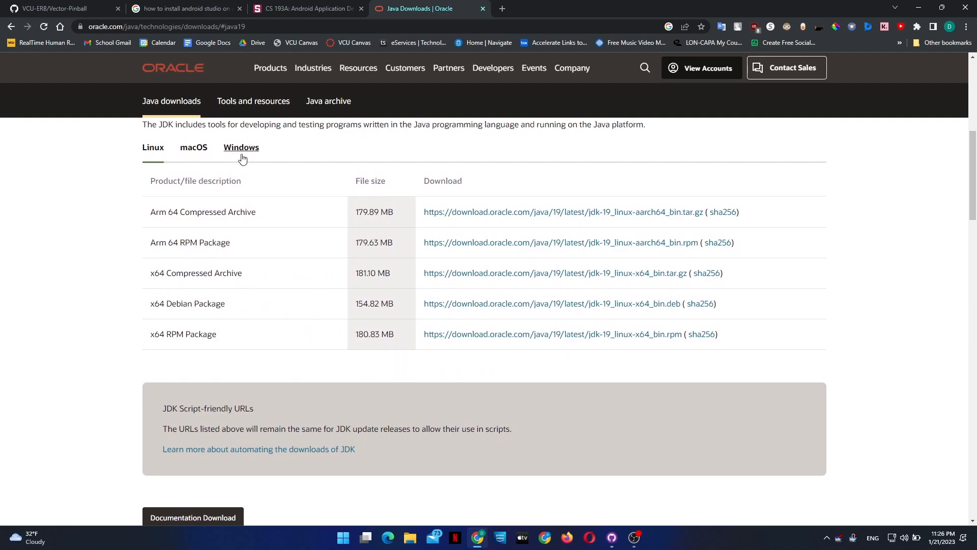
click(243, 157)
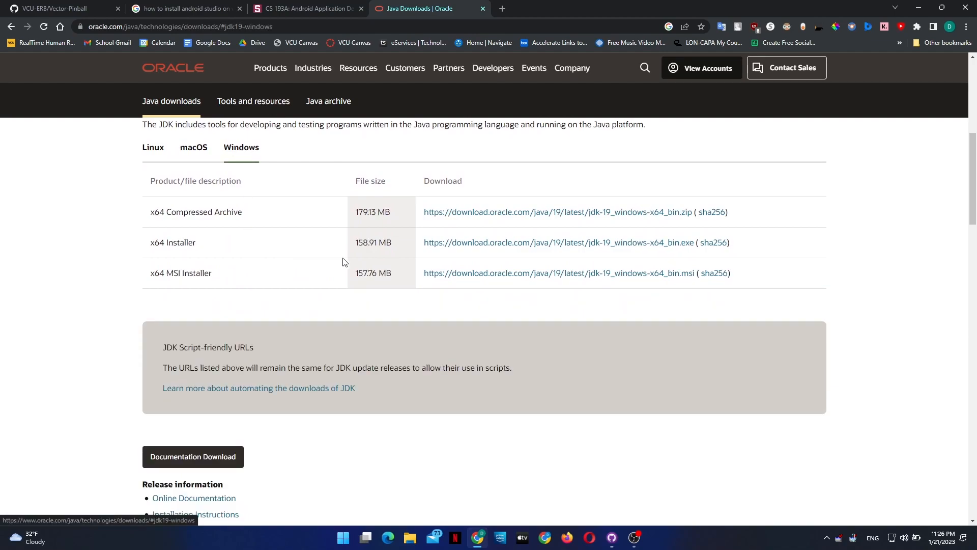
click(455, 275)
click(484, 312)
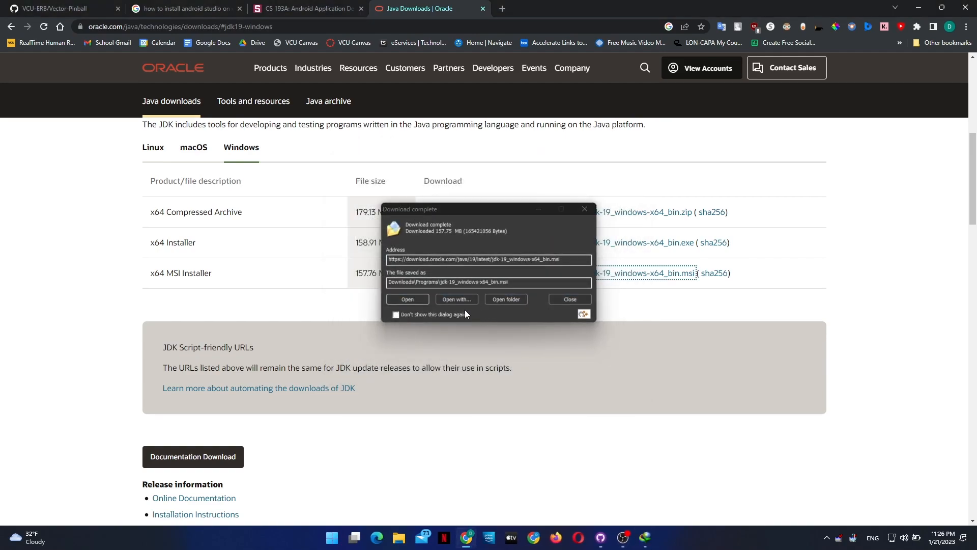
Run the downloaded JDK installer with its default settings and close it once the installation is done
click(409, 299)
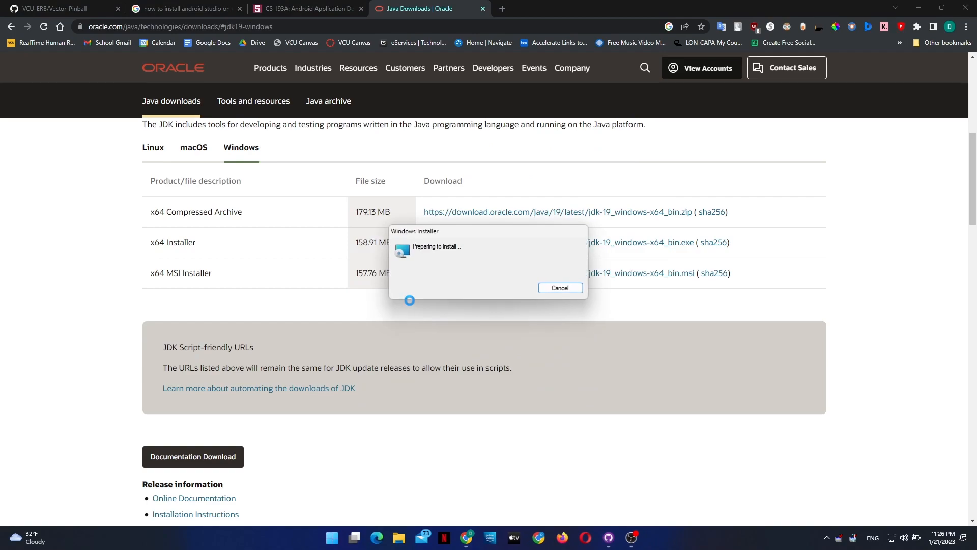
click(538, 349)
click(538, 348)
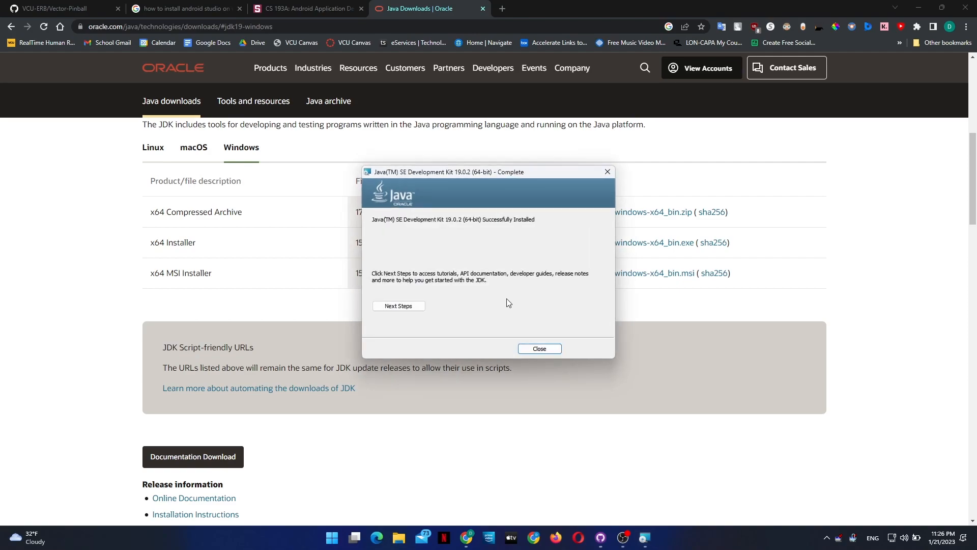
click(530, 350)
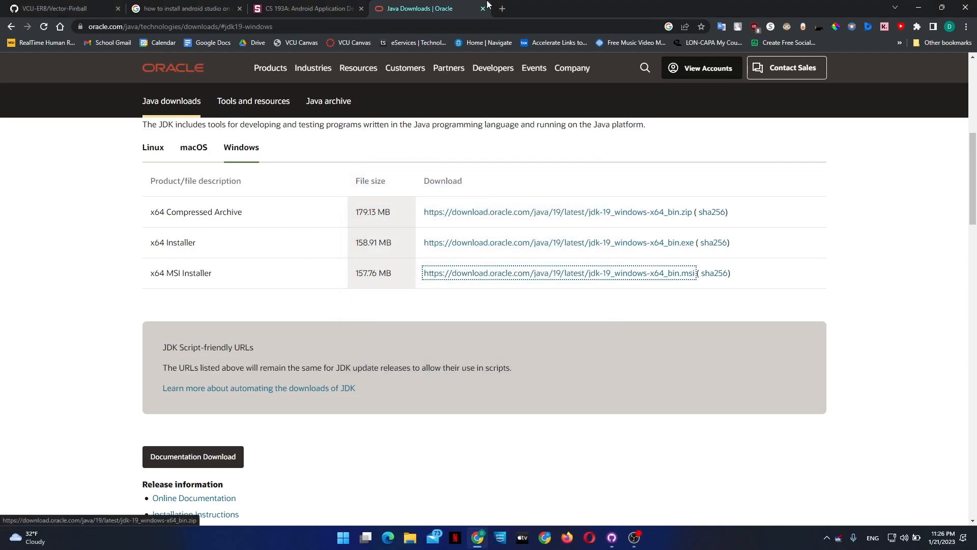
Search the web for "android studio" in a new browser tab and open the Android Developers download page
click(503, 8)
text(andro)
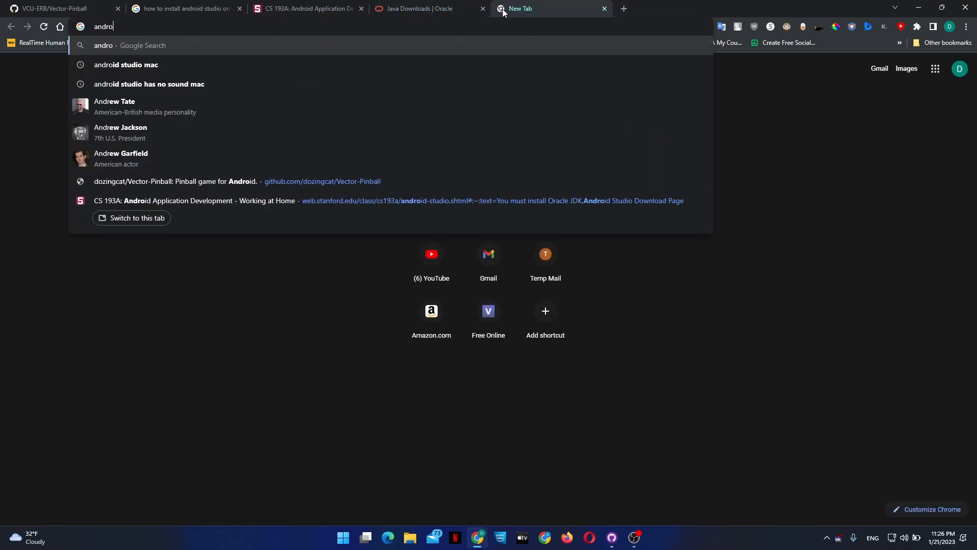
text(id studio)
key(Return)
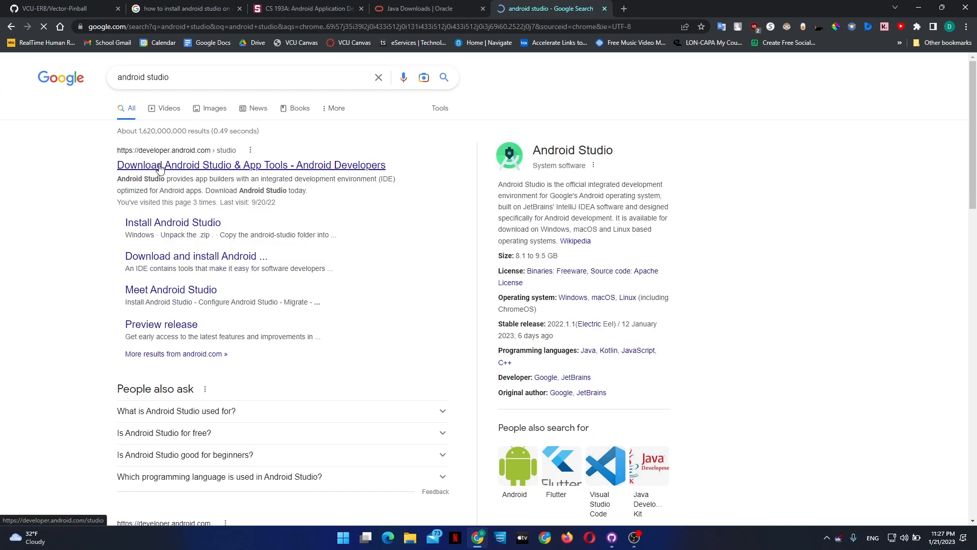
click(159, 169)
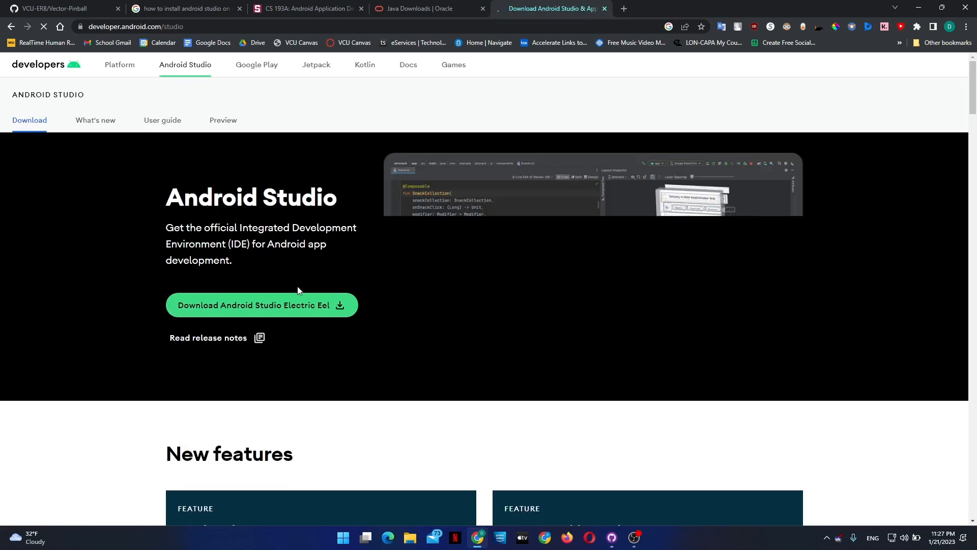
Agree to the terms and conditions and download Android Studio Electric Eel 2022.1.1 for Windows
click(276, 307)
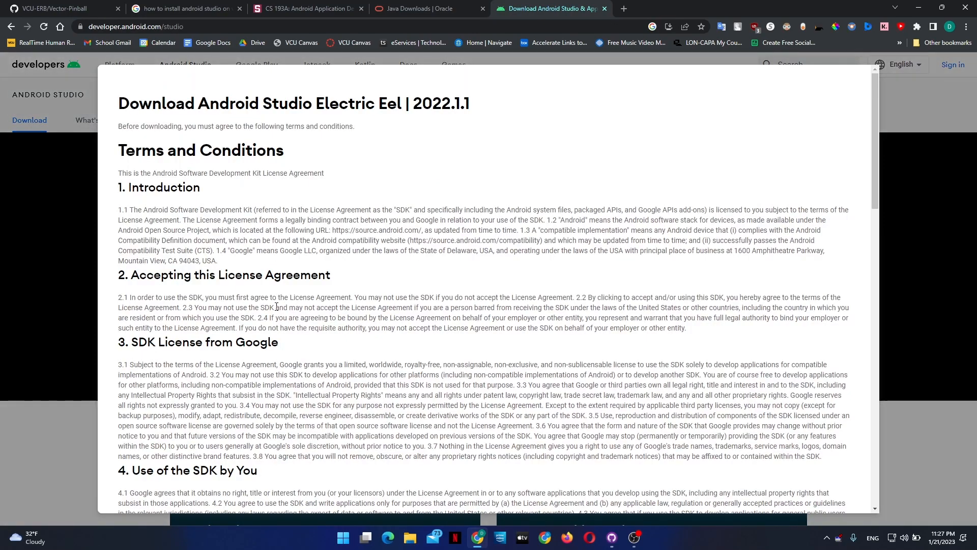
scroll(570, 296, down, 20)
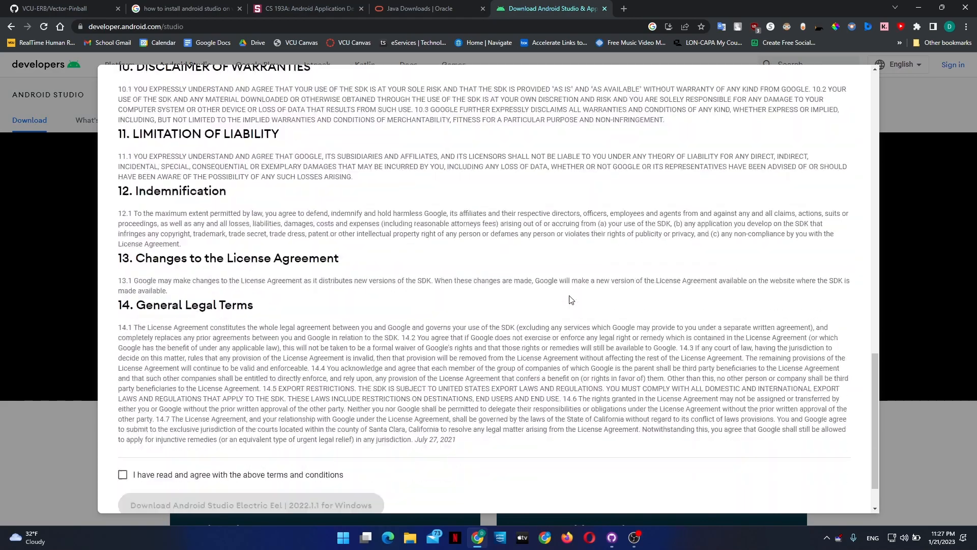
click(234, 430)
click(209, 458)
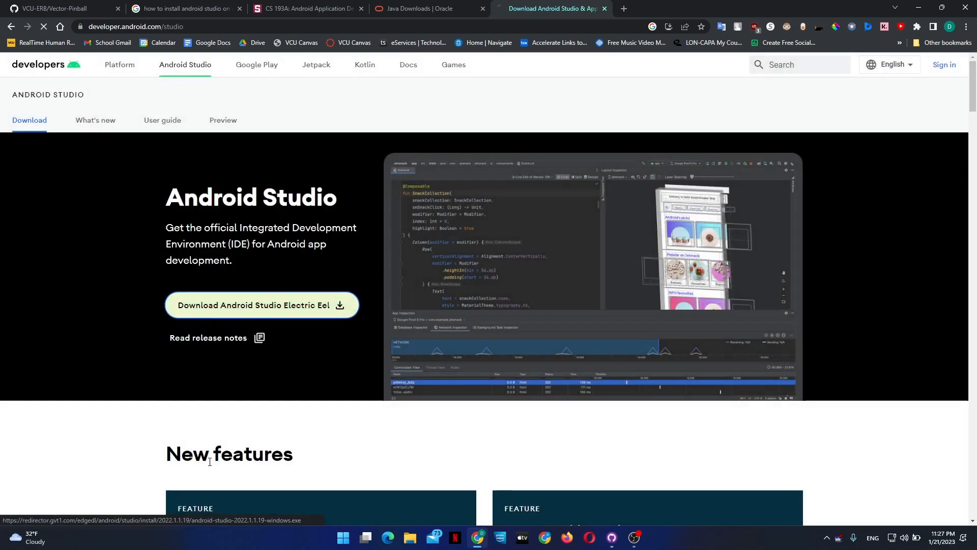
click(488, 313)
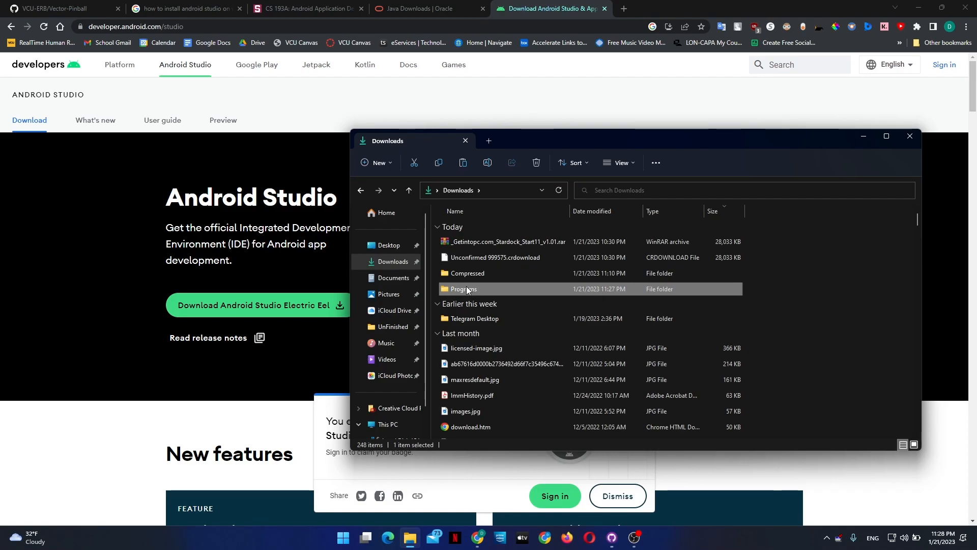
Launch the Android Studio installer from the Programs folder in Downloads and continue past its welcome page
double_click(466, 286)
click(506, 239)
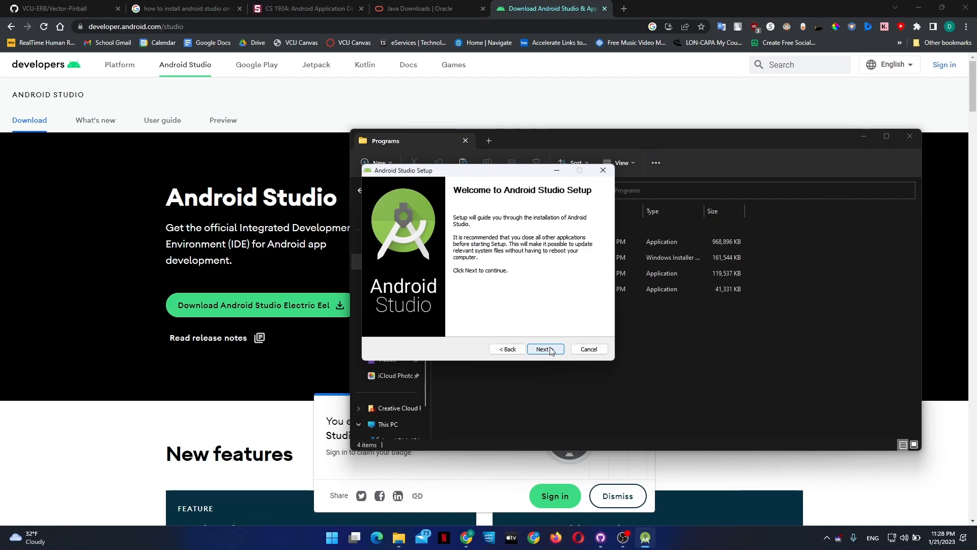
click(545, 349)
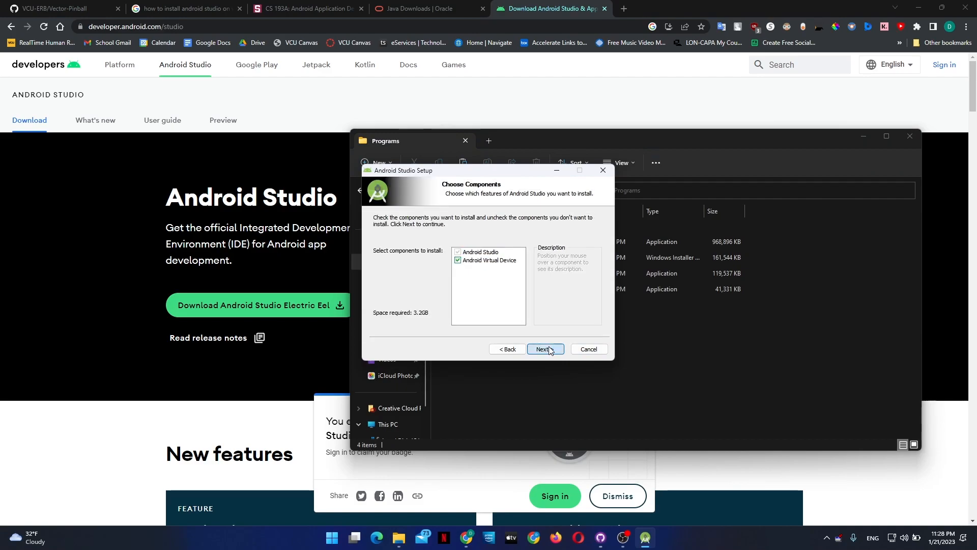
Install Android Studio with the Android Virtual Device component in C:\Program Files\Android\Android Studio, and finish the setup by starting it
mouse_move(458, 261)
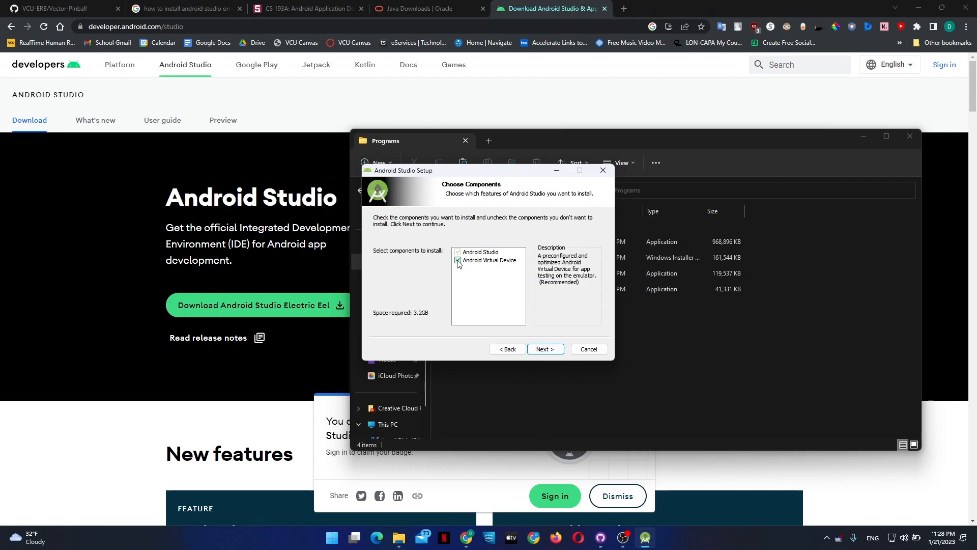
click(540, 351)
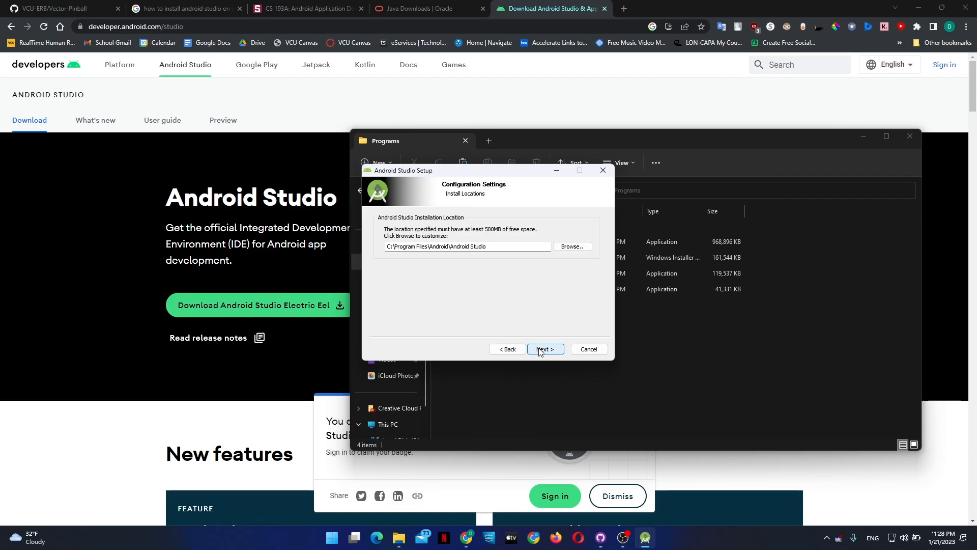
click(540, 351)
click(540, 351)
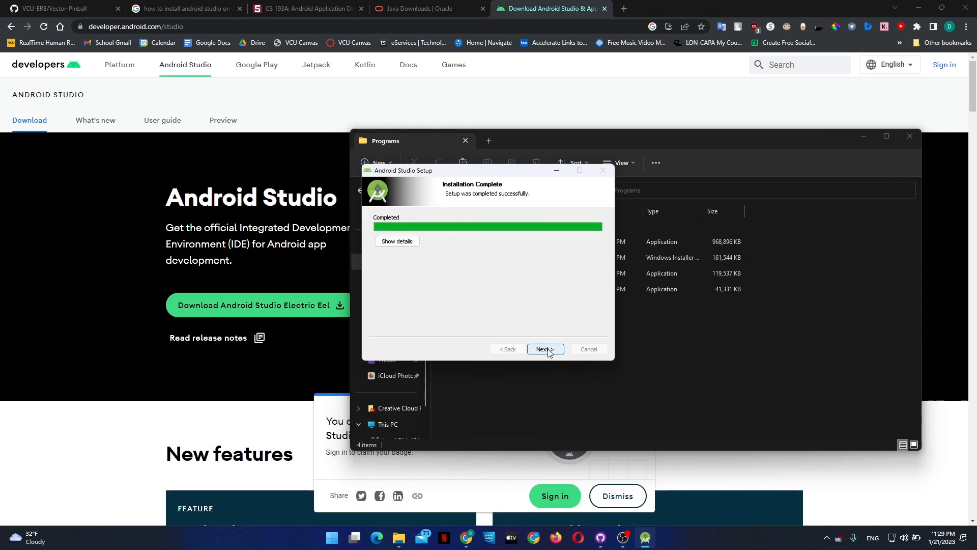
click(548, 352)
click(547, 350)
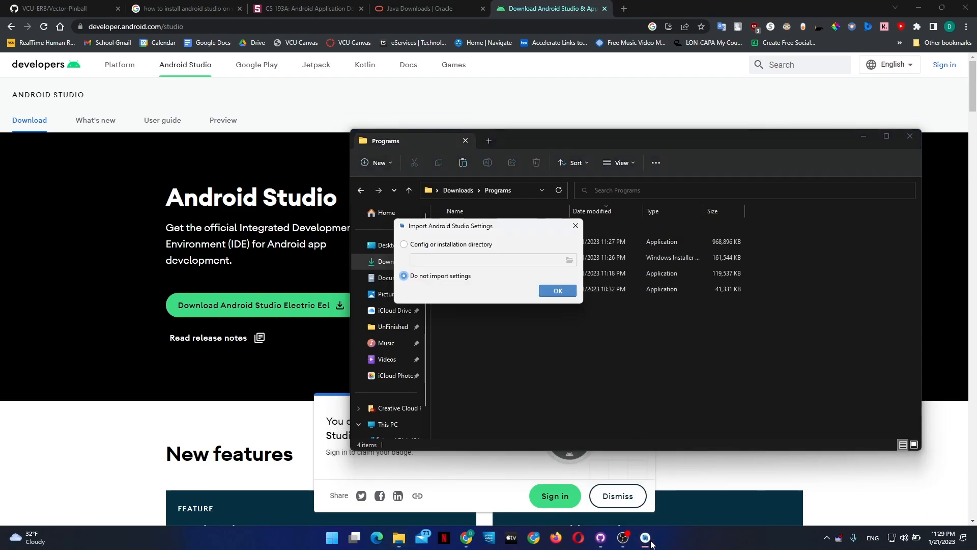
Start Android Studio without importing settings and decline to send usage statistics, dismissing the install monitor notification
click(546, 290)
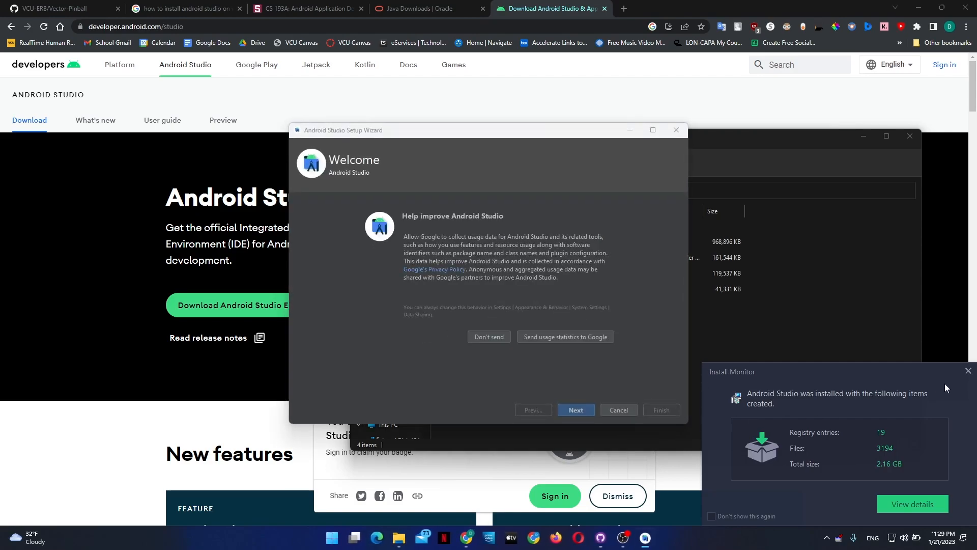
click(968, 371)
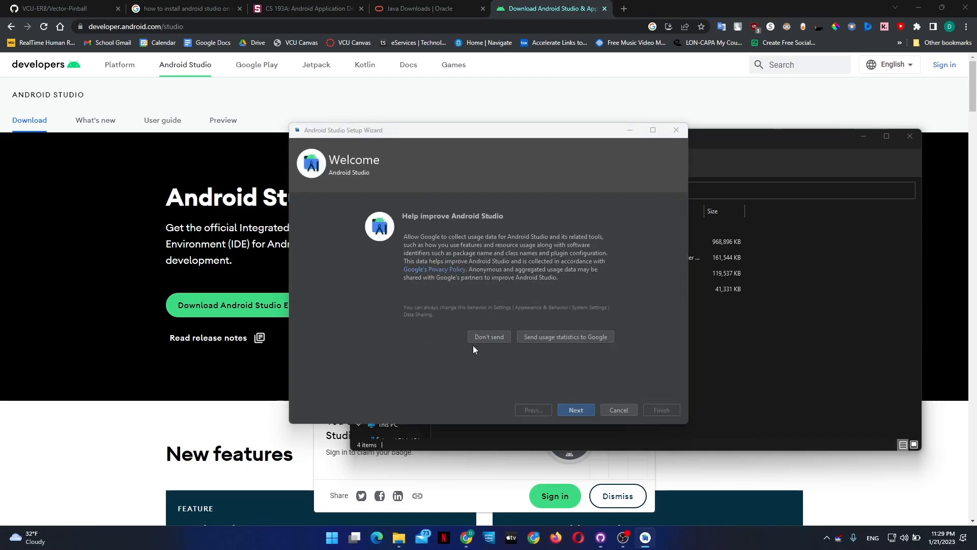
click(490, 336)
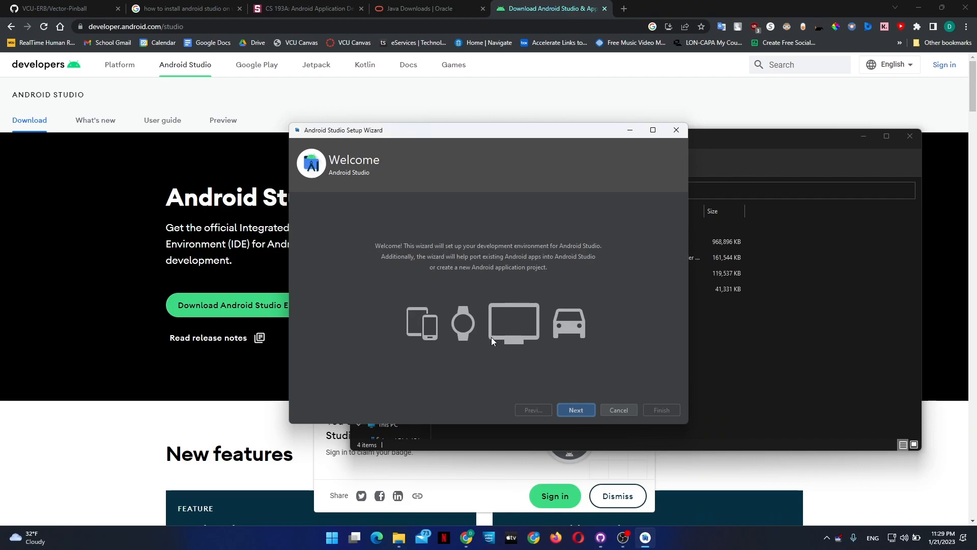
Choose the Standard install type with the Darcula theme in the setup wizard, and review and confirm the listed settings
click(573, 411)
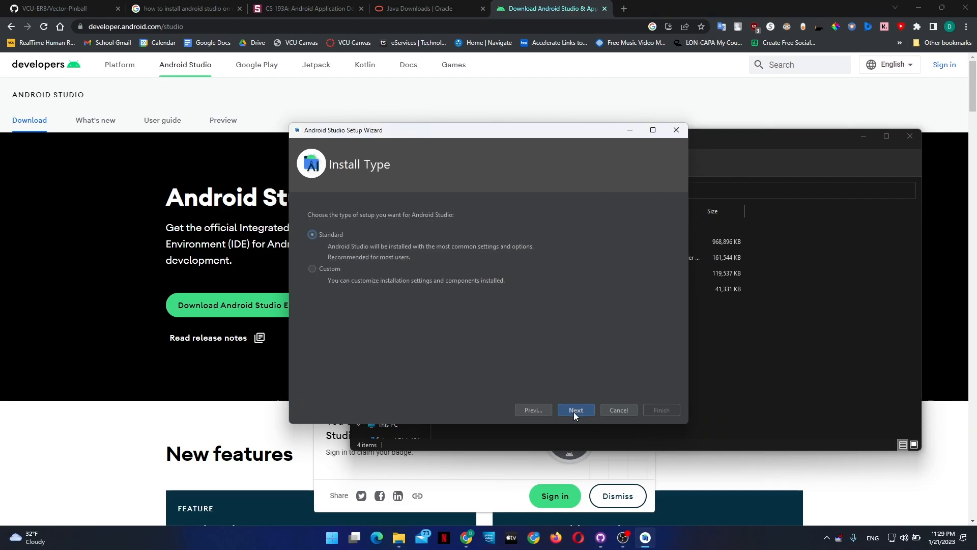
click(574, 411)
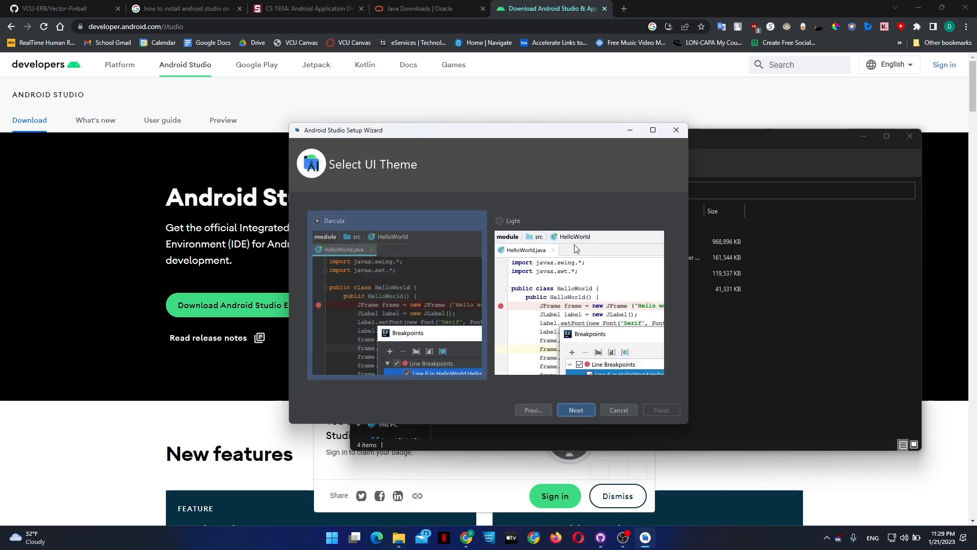
click(572, 413)
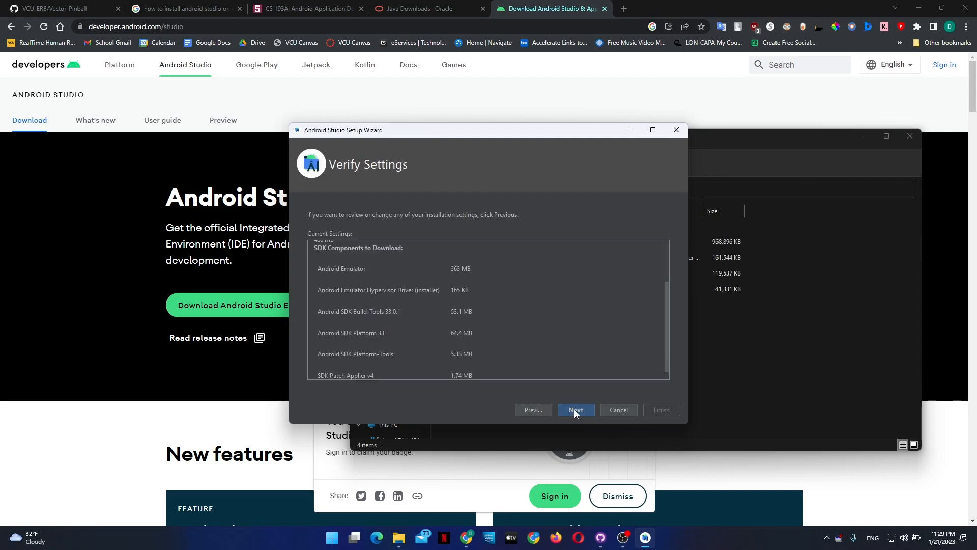
scroll(404, 295, up, 3)
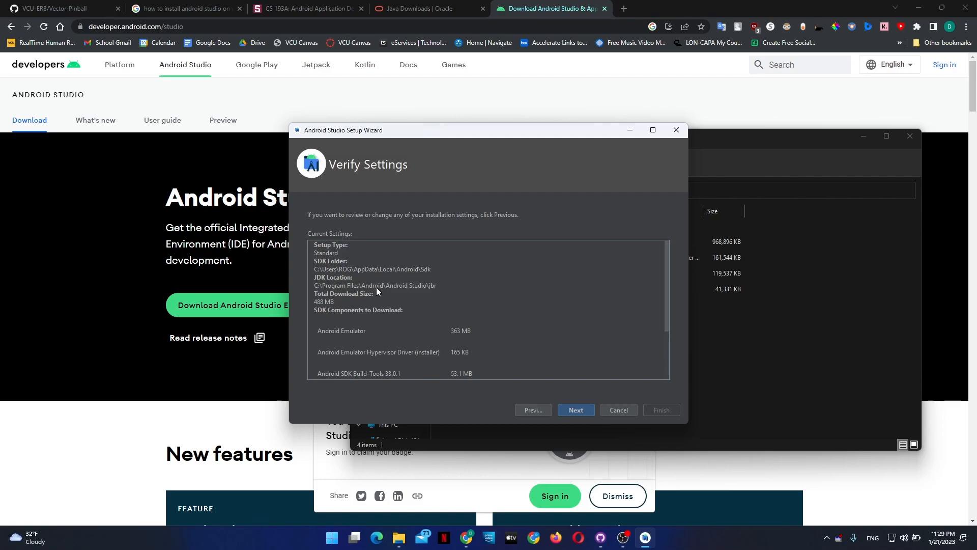
scroll(377, 291, down, 3)
click(580, 409)
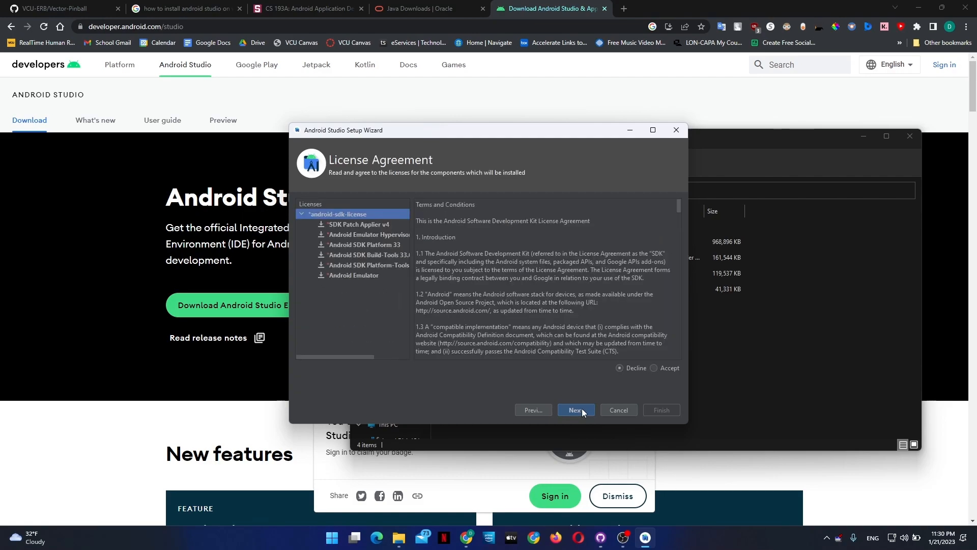
Accept the android-sdk-license and download the SDK components with the progress details shown
scroll(530, 304, down, 15)
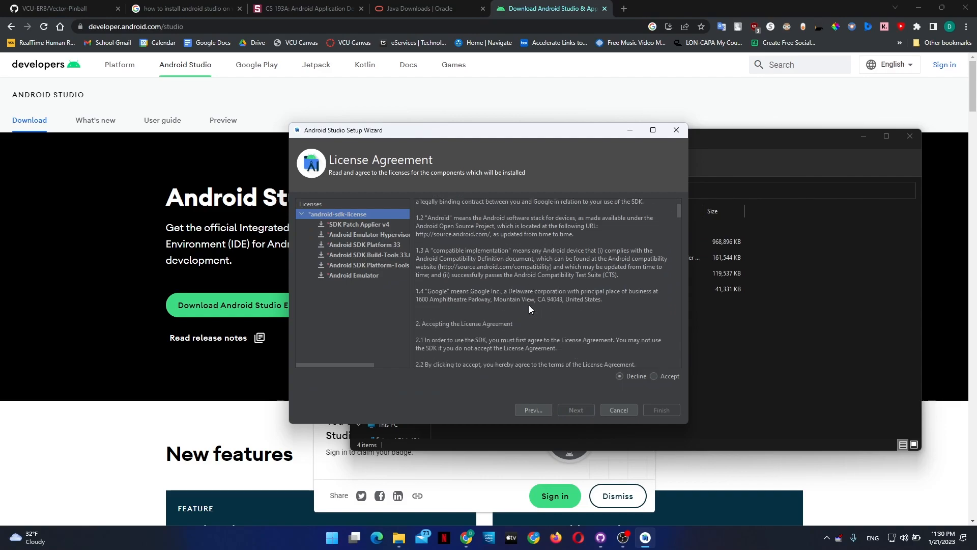
click(664, 377)
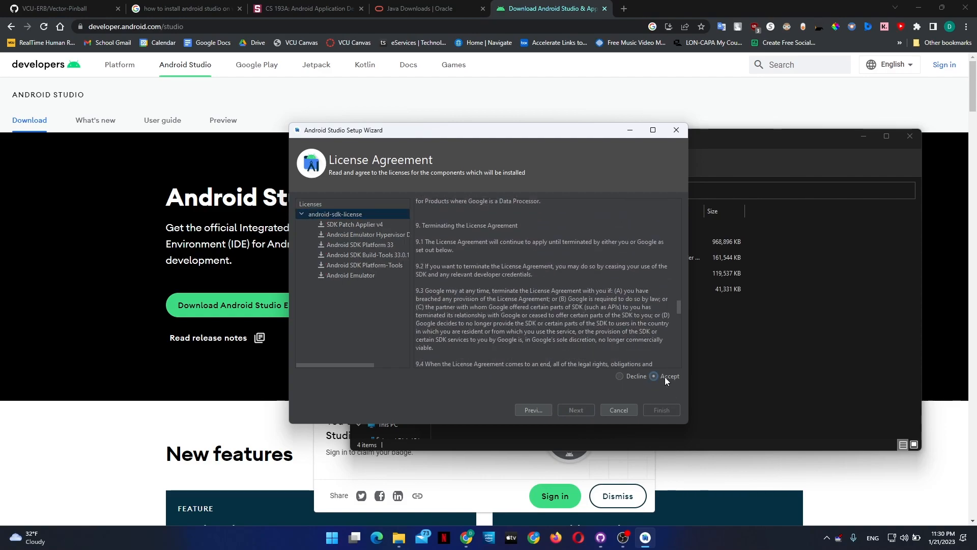
click(652, 409)
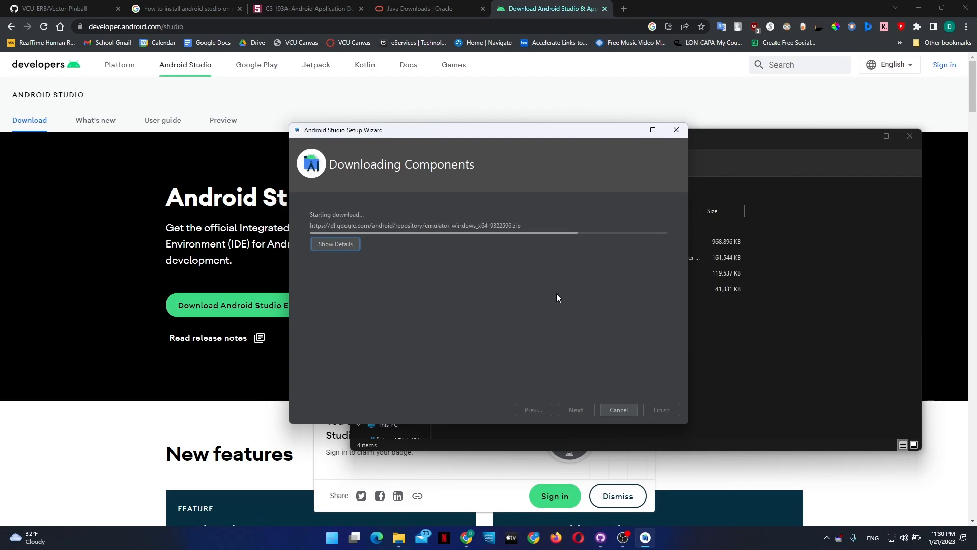
click(341, 244)
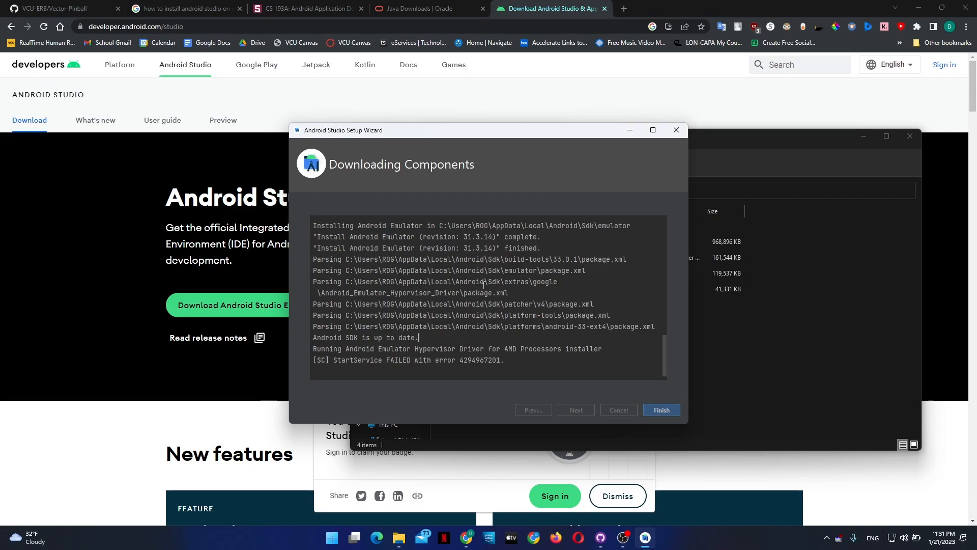
Finish the setup wizard and create a phone and tablet project from the Basic Activity template, keeping the name My Application and the default settings
click(662, 411)
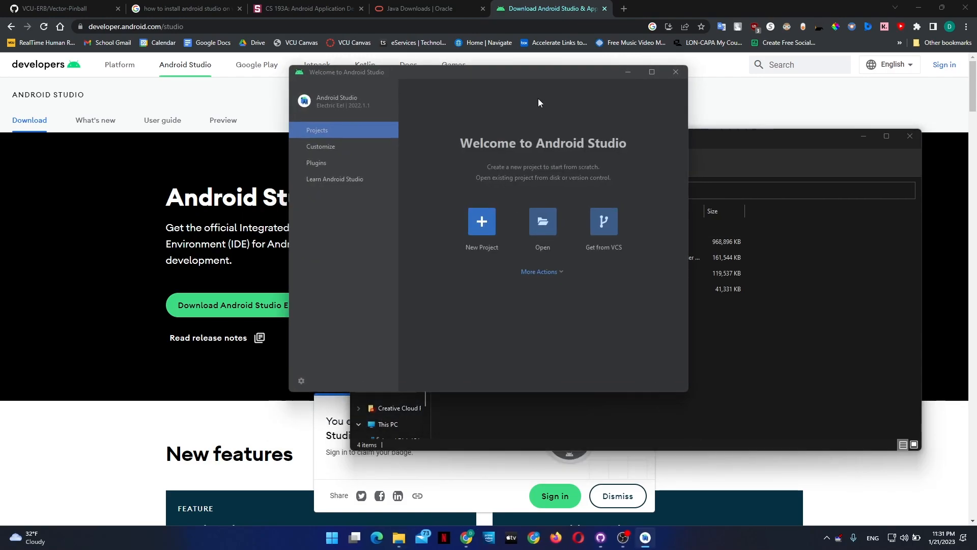
click(487, 224)
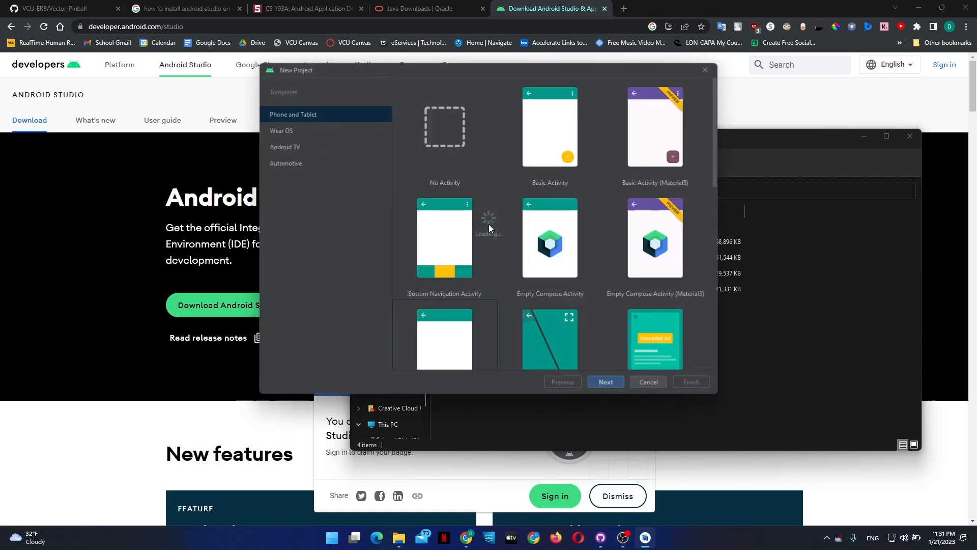
click(561, 132)
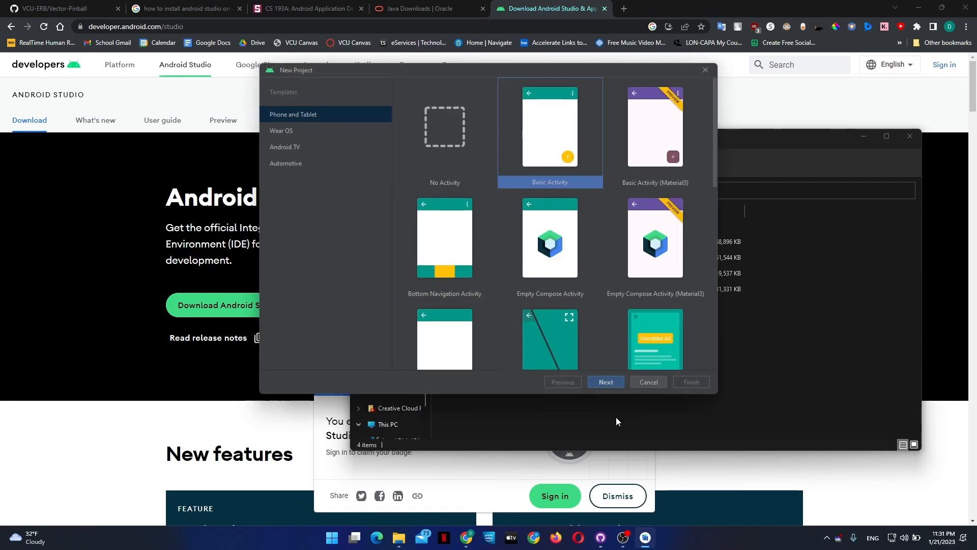
click(611, 382)
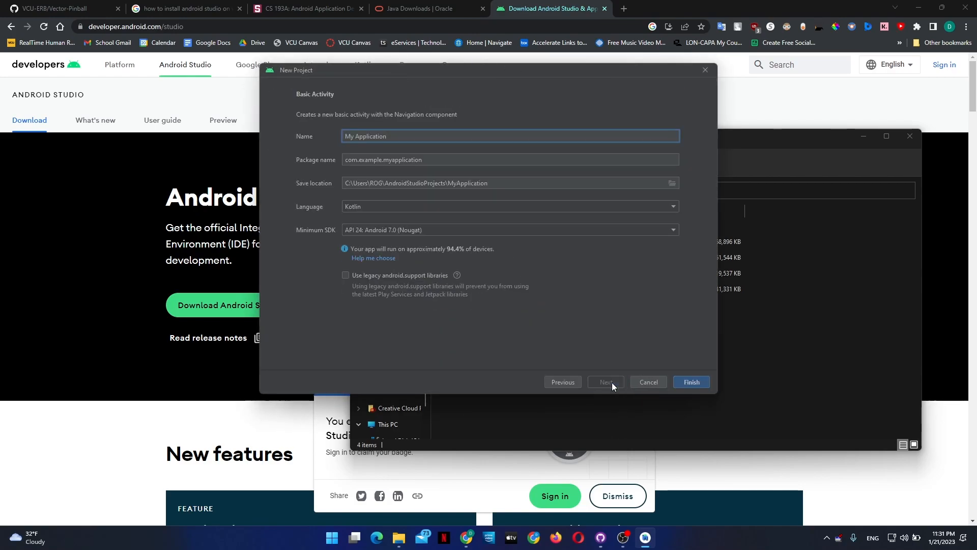
click(693, 382)
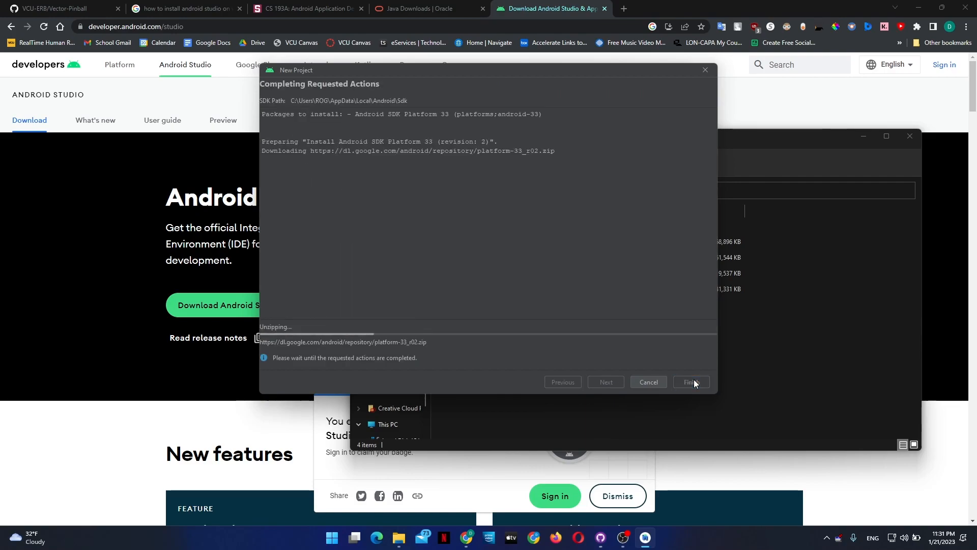
click(692, 383)
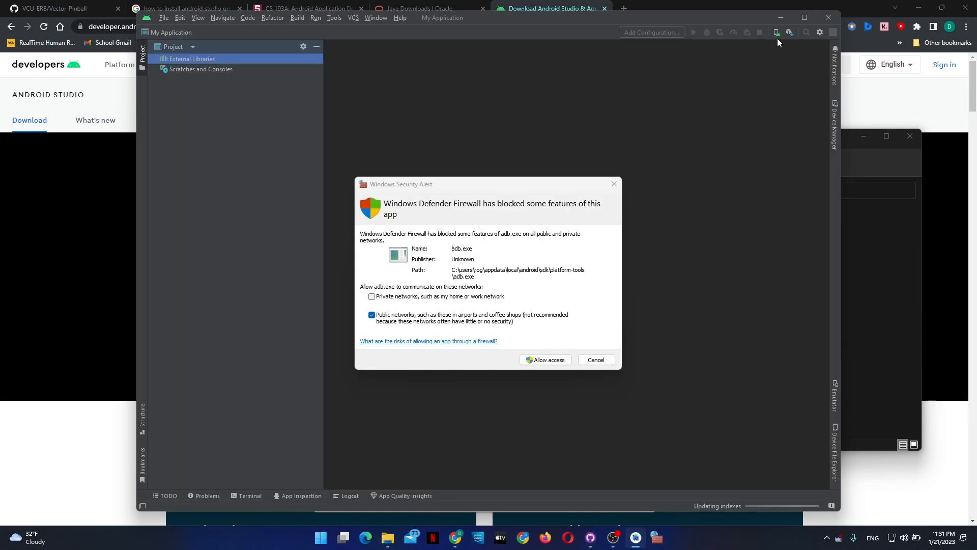
Allow adb.exe through the firewall on private and public networks, and hide the What's New assistant
click(476, 297)
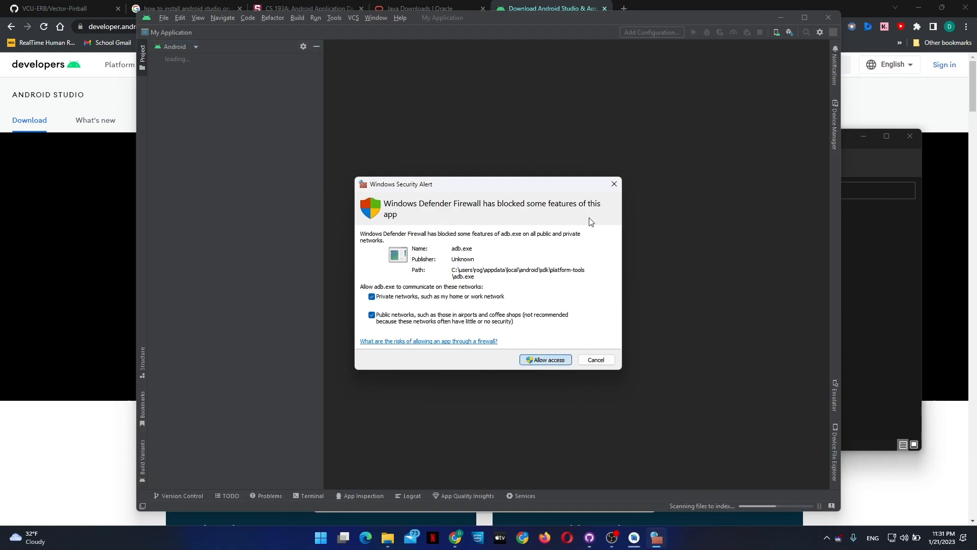
click(532, 359)
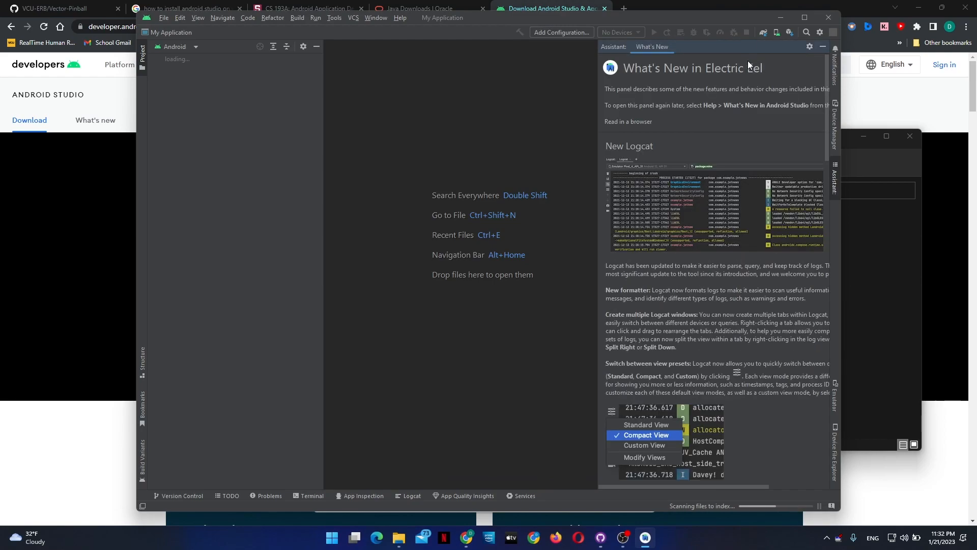
click(822, 47)
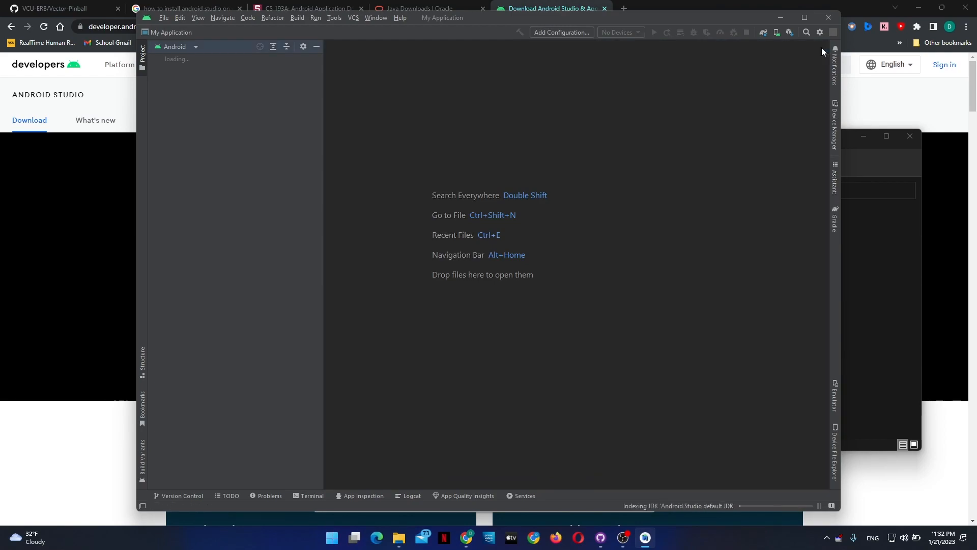
Start creating a virtual device in the Device Manager with the Pixel 6 Pro phone hardware
click(776, 32)
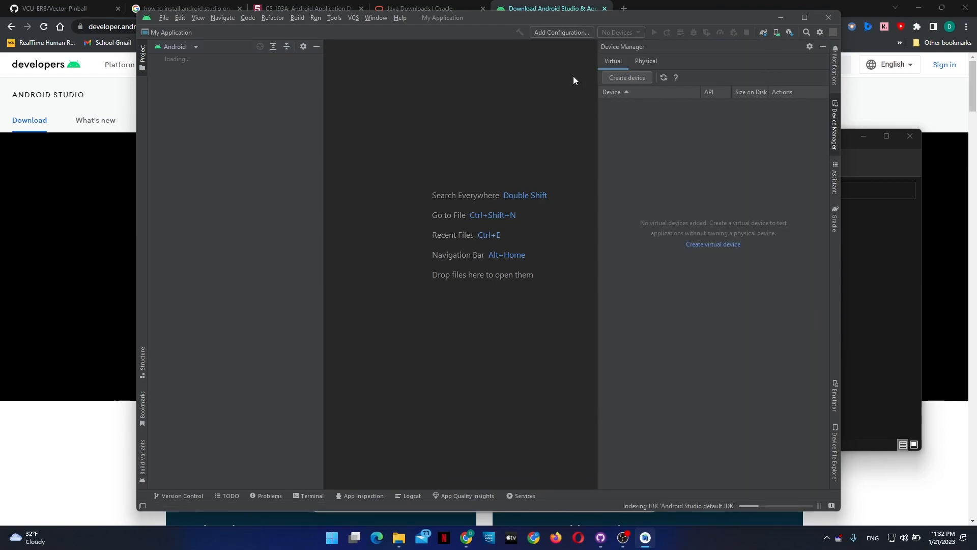
click(628, 78)
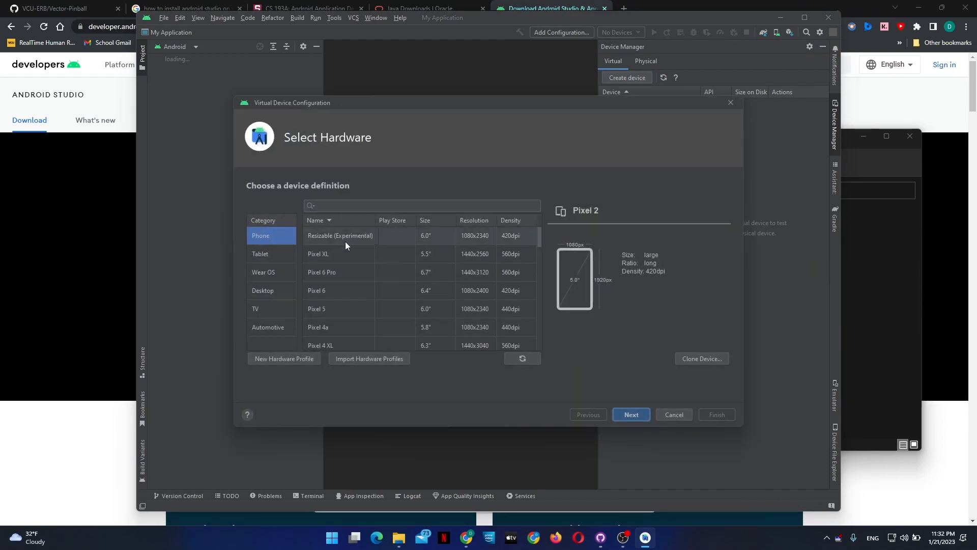
click(327, 267)
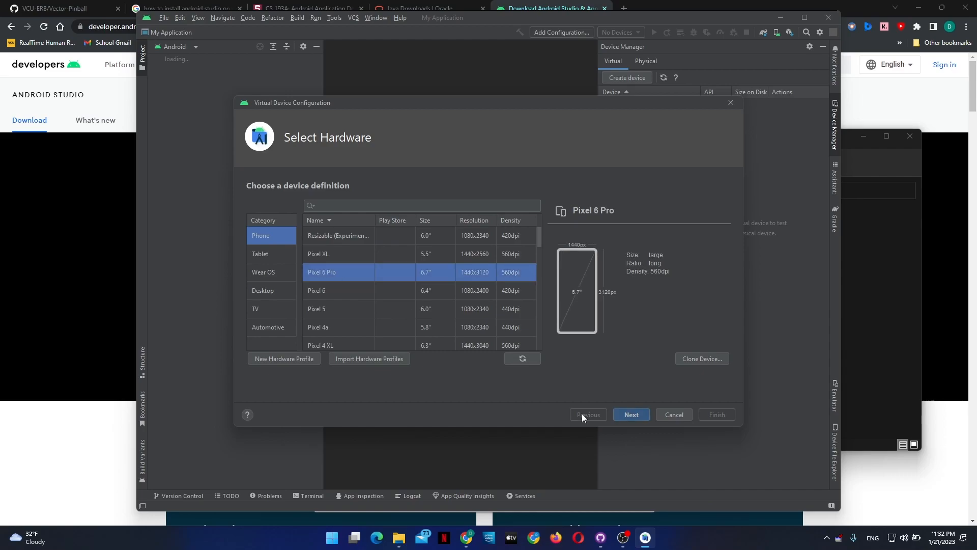
click(638, 415)
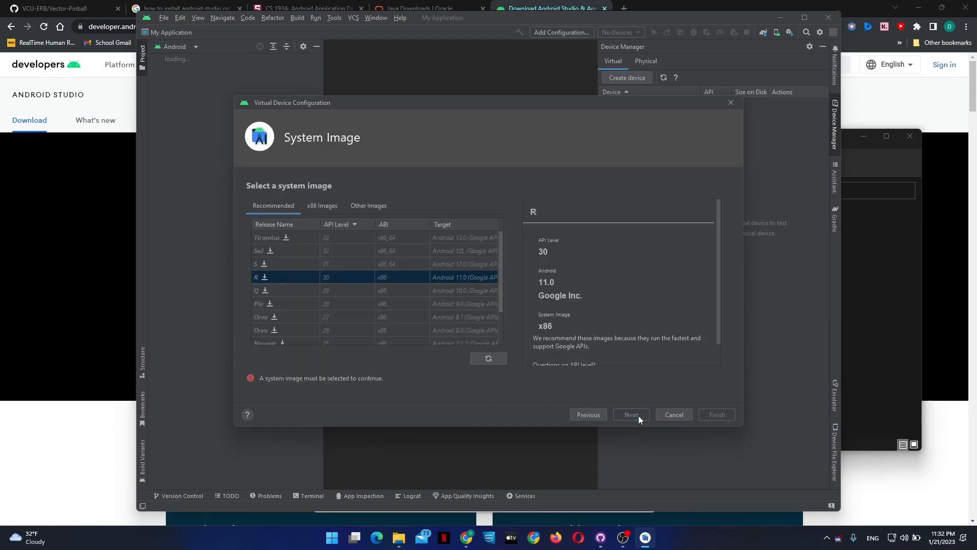
Download the Tiramisu API 33 x86_64 system image and use it for the virtual device
click(286, 239)
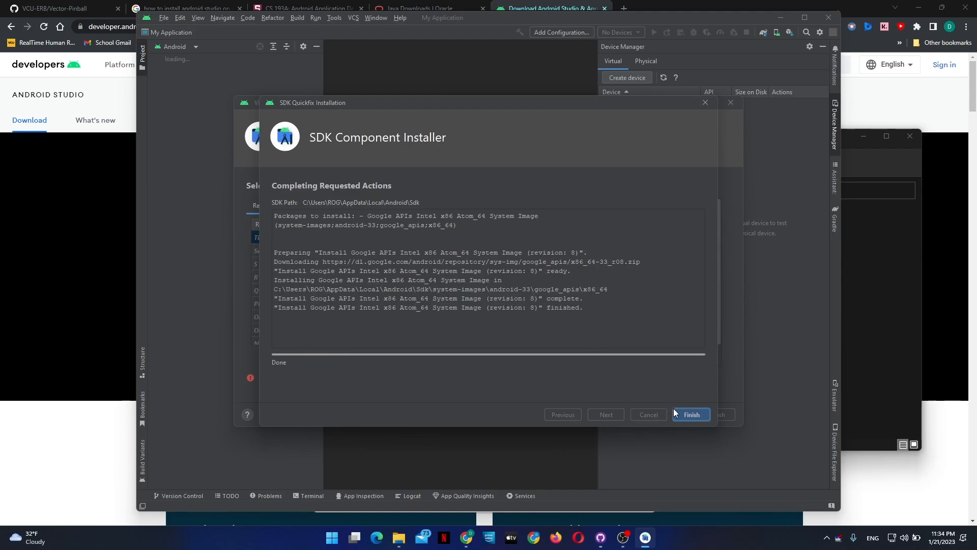
click(691, 415)
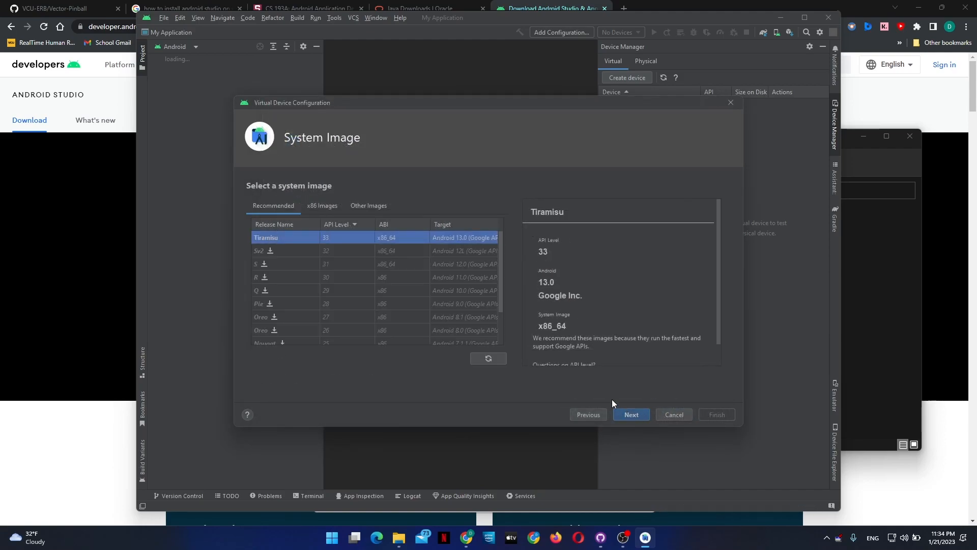
click(622, 415)
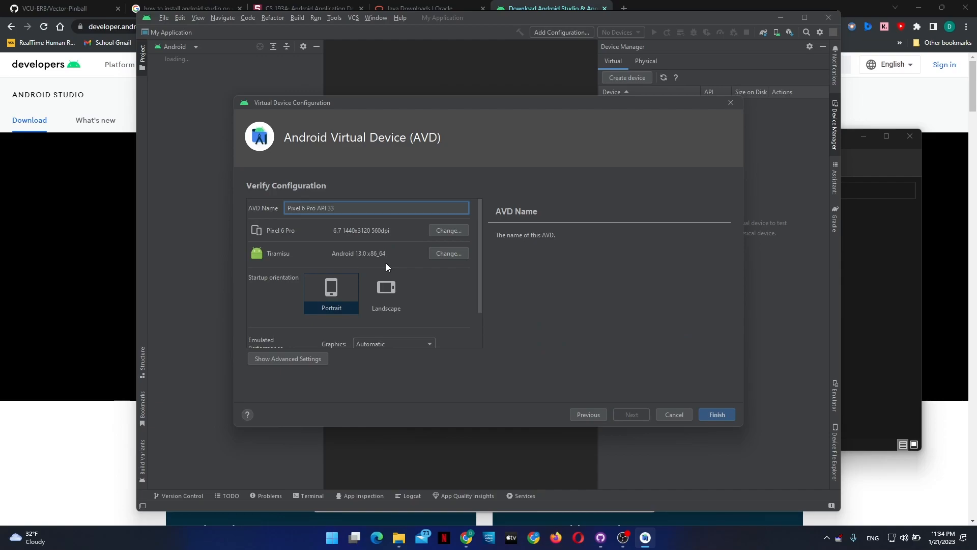
Show the virtual device's advanced settings and review its boot, CPU, memory and storage options
scroll(386, 263, down, 2)
click(286, 359)
scroll(331, 305, down, 3)
scroll(425, 286, down, 3)
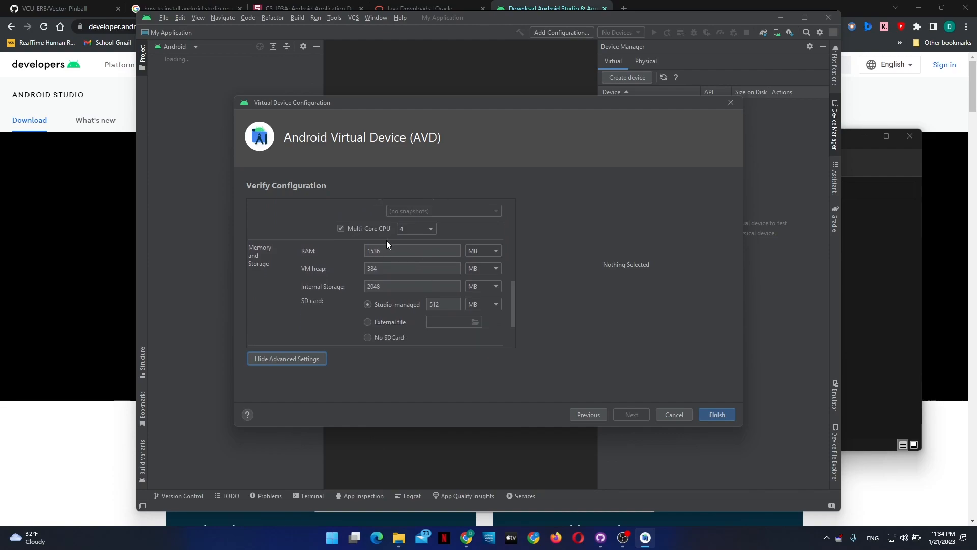
scroll(386, 241, down, 3)
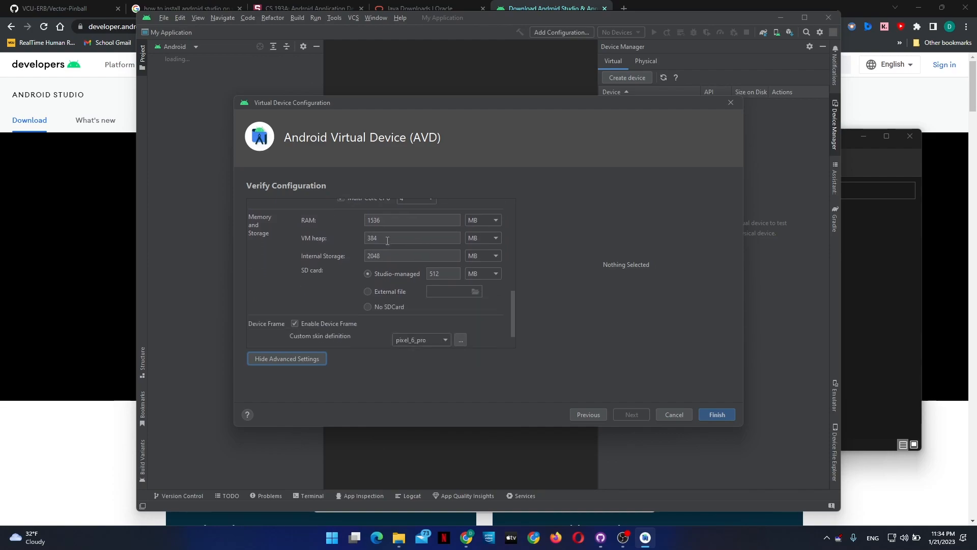
scroll(387, 240, up, 6)
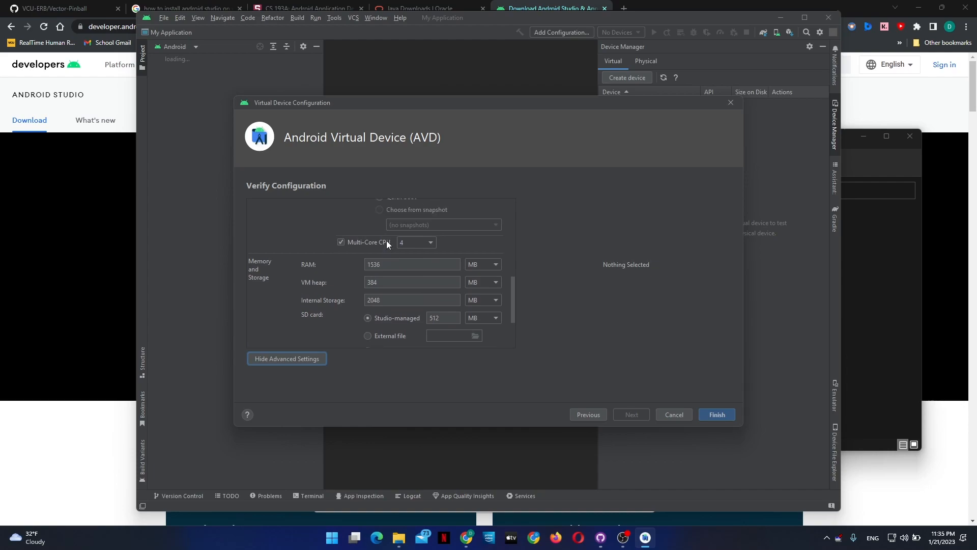
scroll(386, 240, up, 3)
scroll(387, 240, down, 6)
scroll(386, 240, down, 1)
Set the virtual device's internal storage to 8 GB and finish creating the device
drag(396, 273, 365, 268)
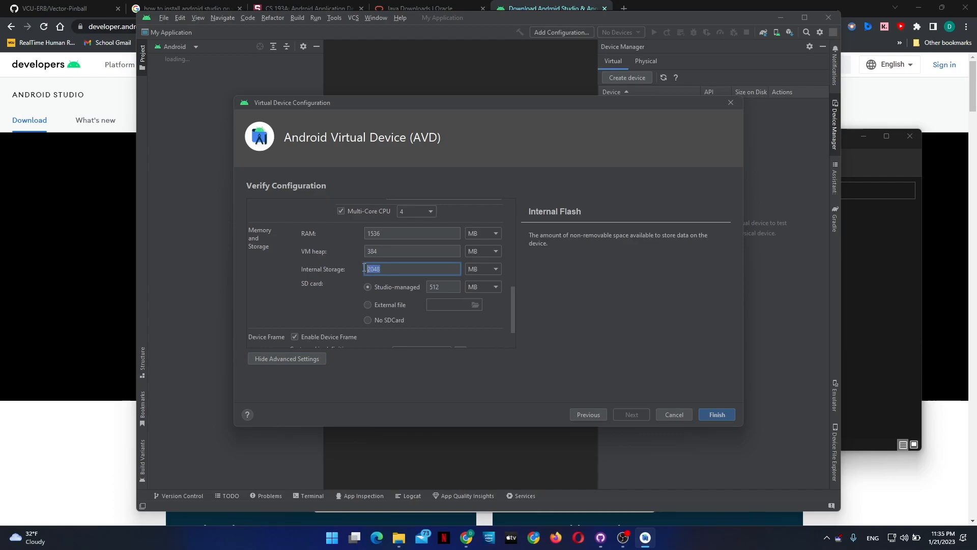
text(9)
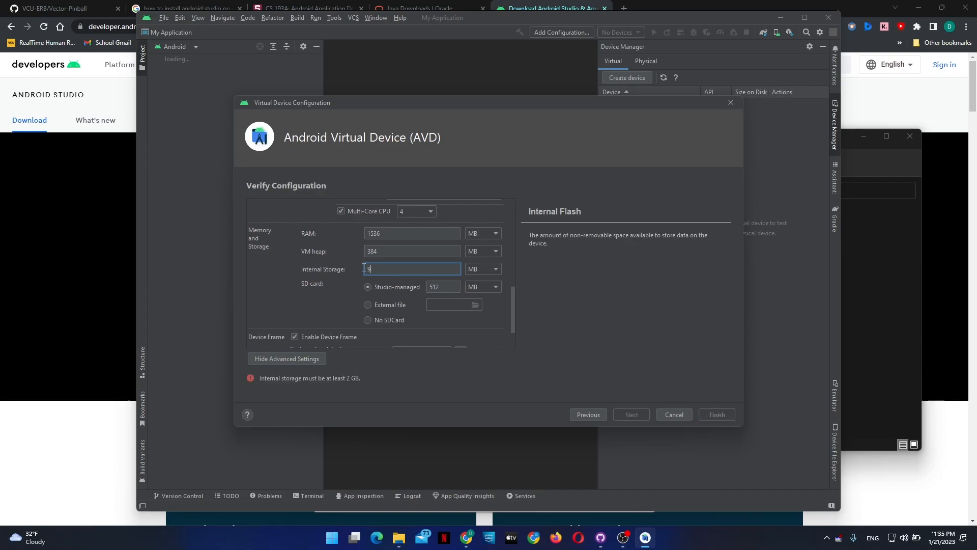
click(486, 272)
click(468, 319)
click(386, 269)
text(8)
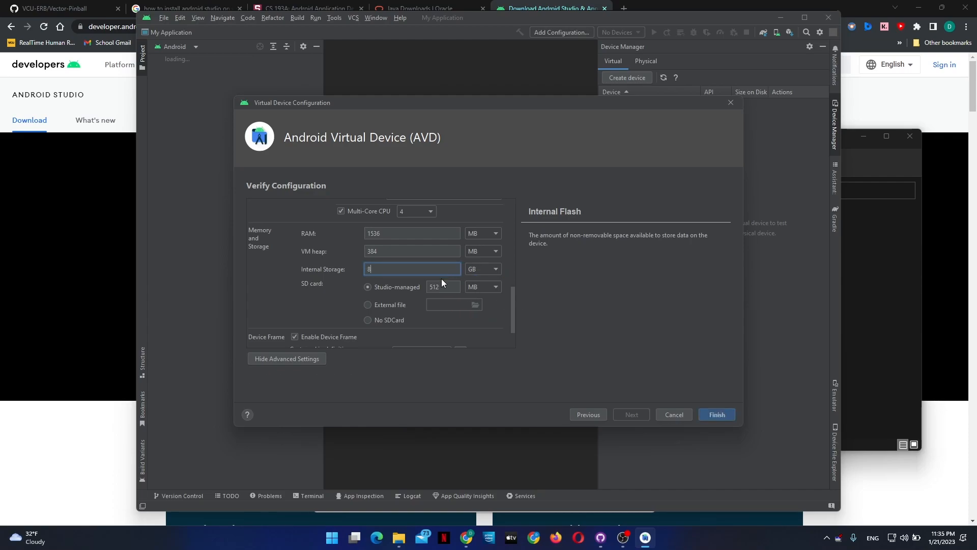
click(716, 415)
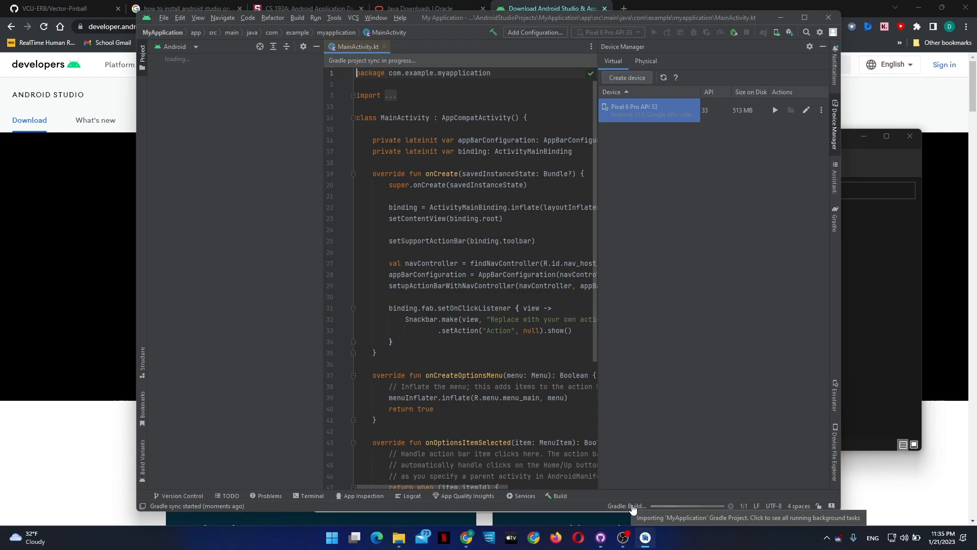
Show the running background tasks and launch the Pixel 6 Pro API 33 virtual device
click(632, 506)
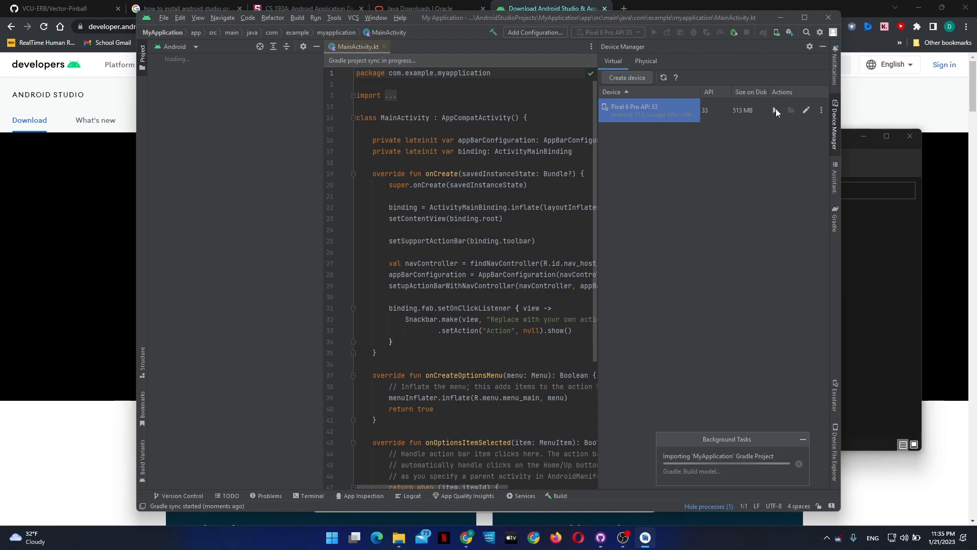
click(775, 110)
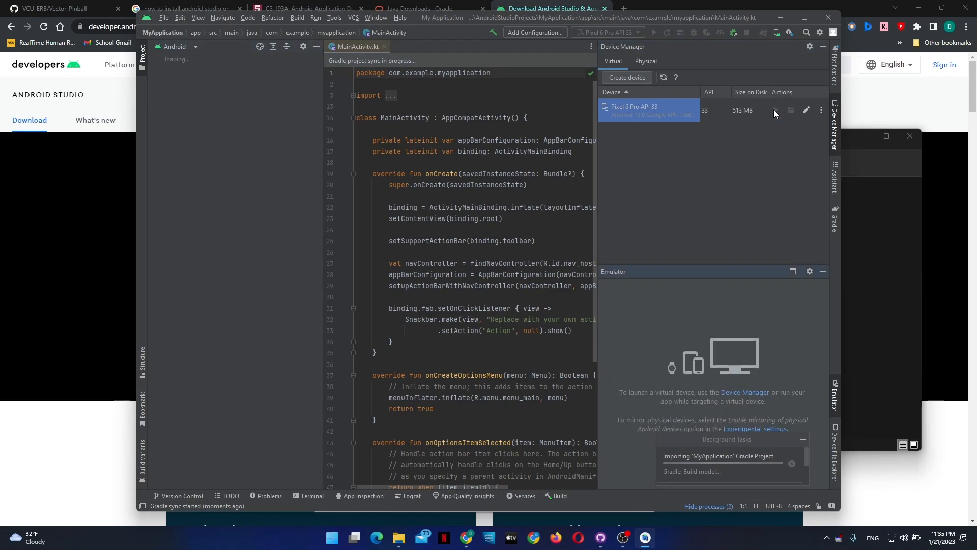
Switch to Chrome and copy the web address of the VCU-ERB/Vector-Pinball repository on GitHub
click(849, 49)
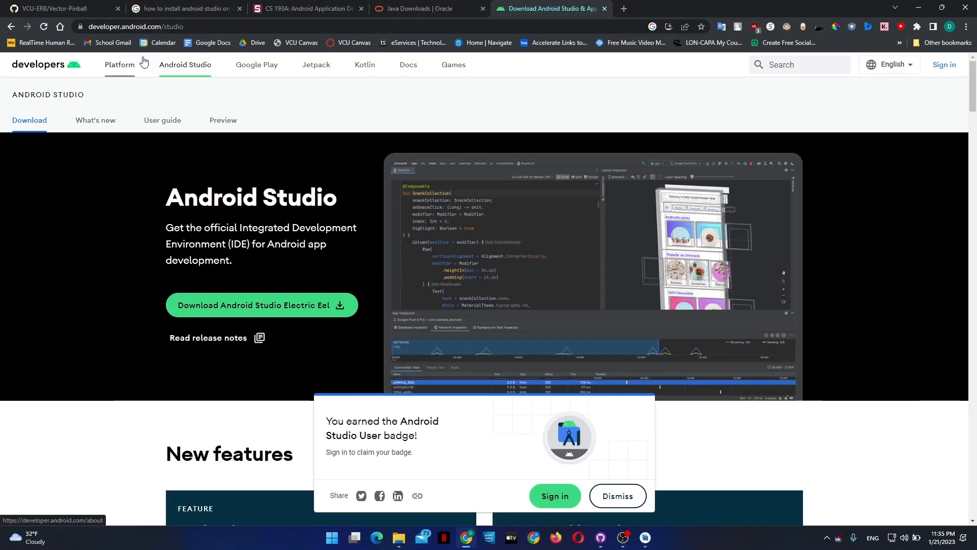
click(31, 9)
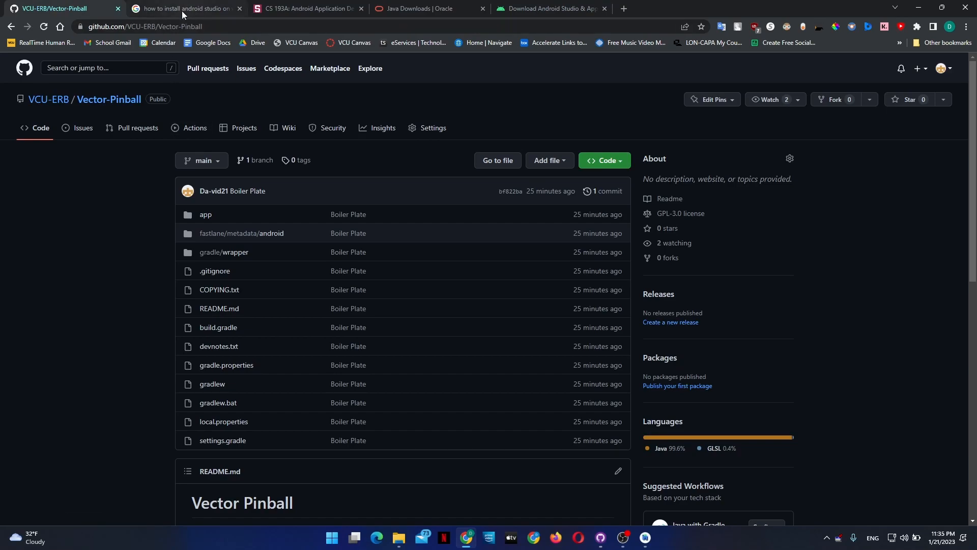
click(178, 25)
key(ctrl+c)
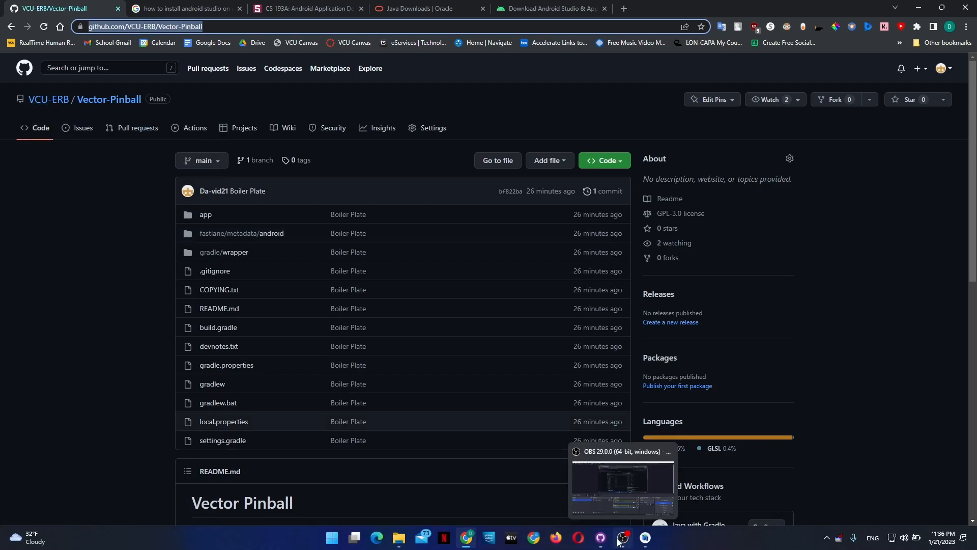
Open the Vector-Pinball repository with GitHub Desktop from its GitHub page, and cancel the prefilled clone dialog
mouse_move(606, 545)
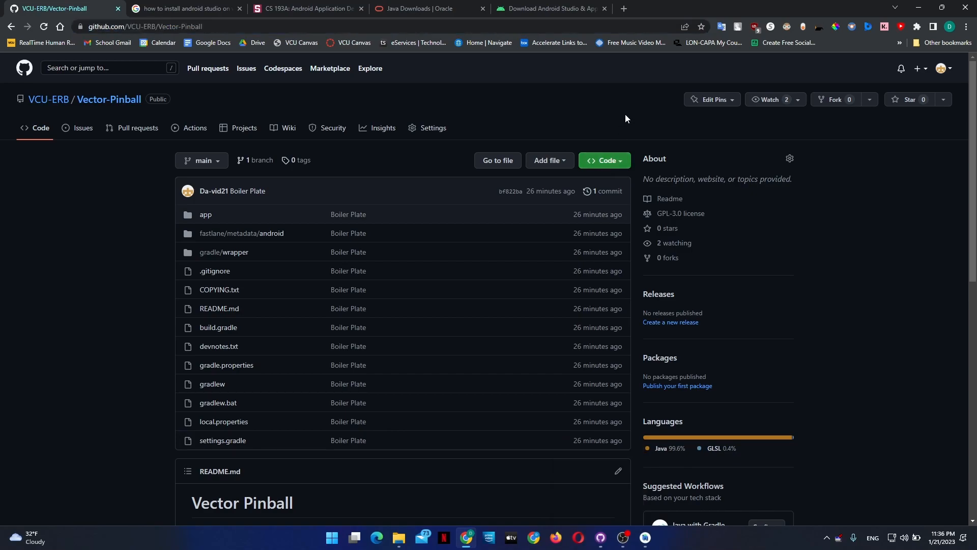
click(609, 162)
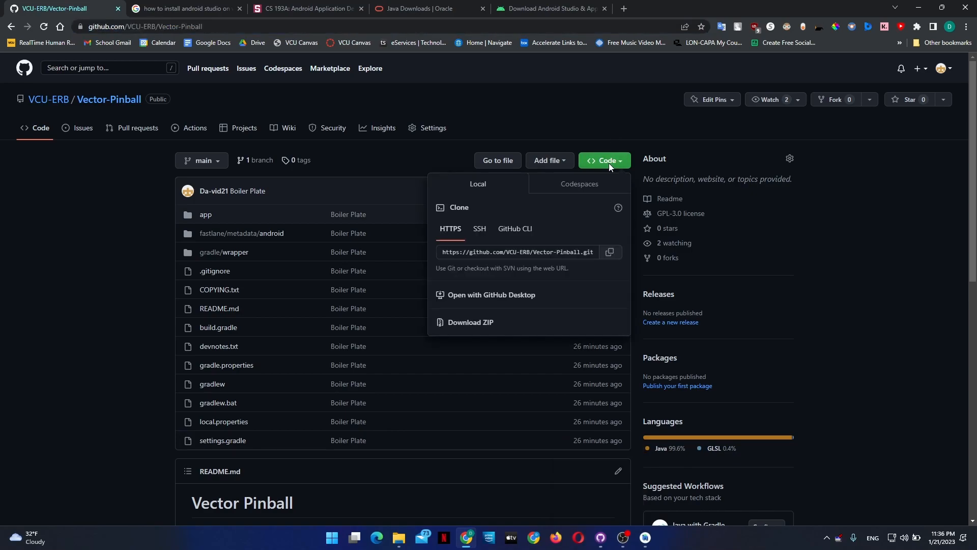
click(496, 295)
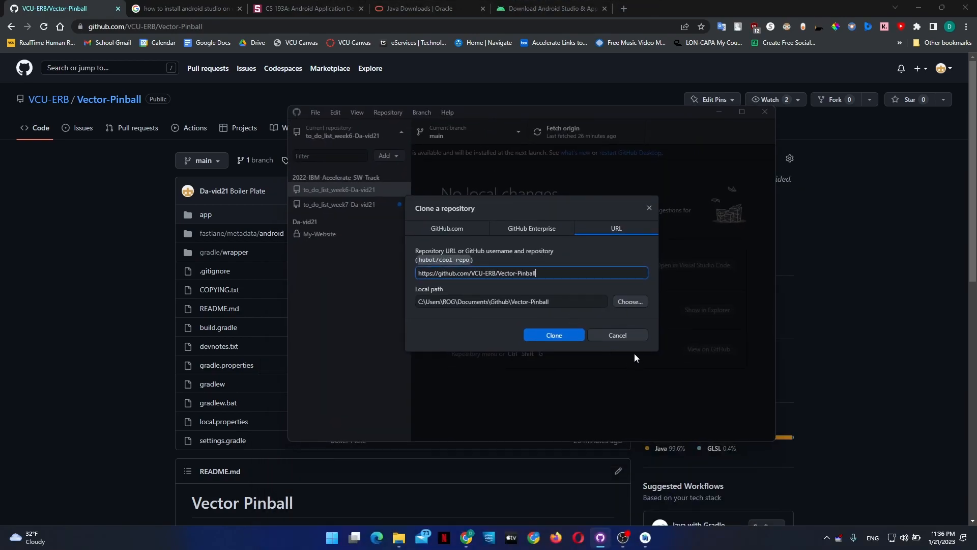
click(619, 334)
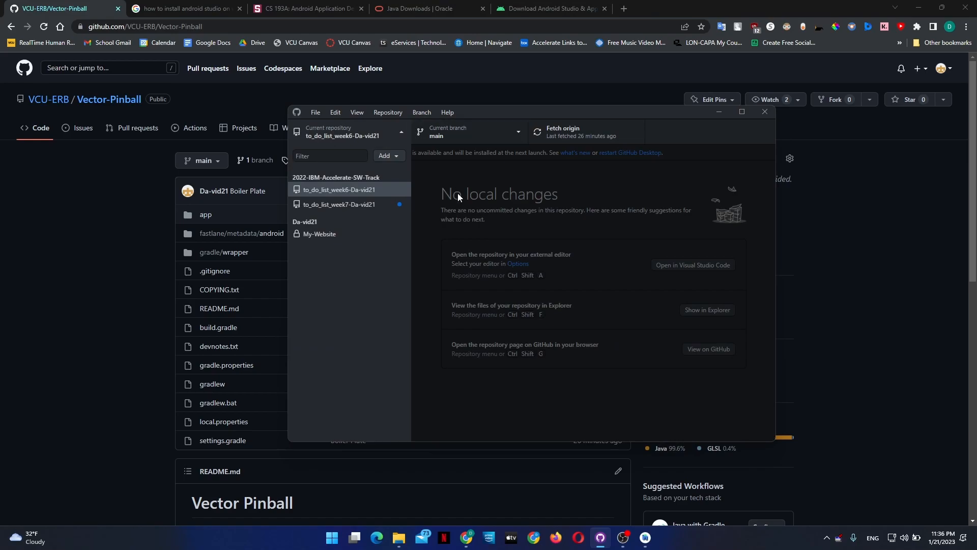
click(384, 135)
click(392, 157)
click(401, 164)
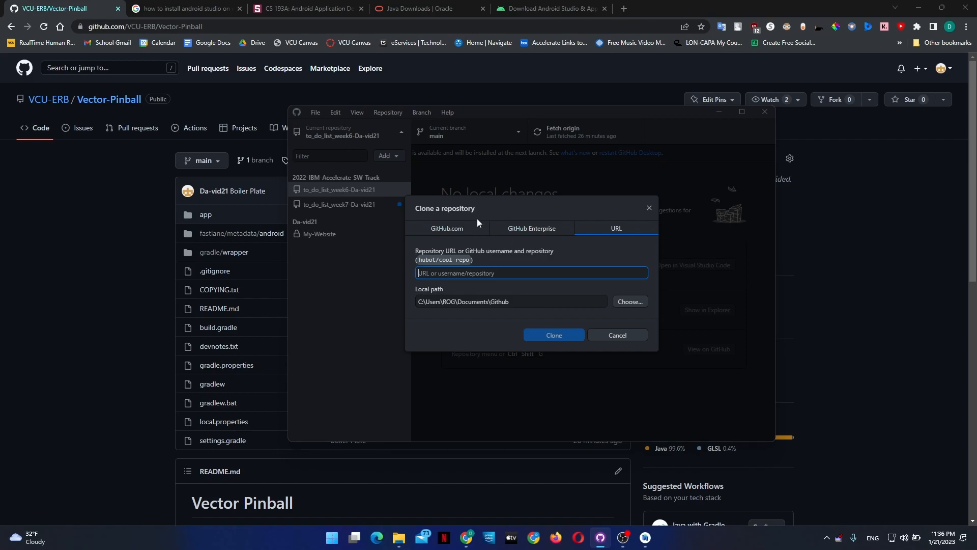
key(ctrl+v)
click(626, 227)
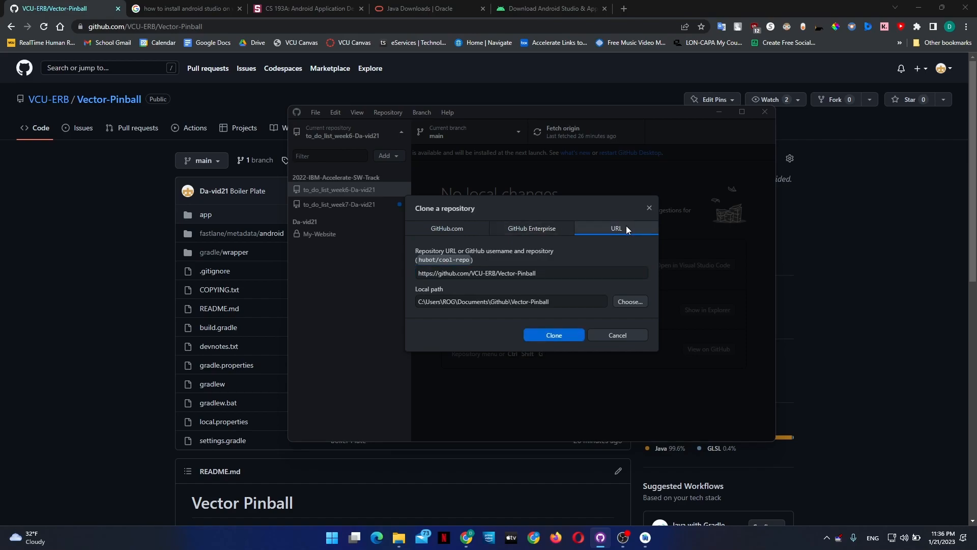
click(533, 272)
click(560, 335)
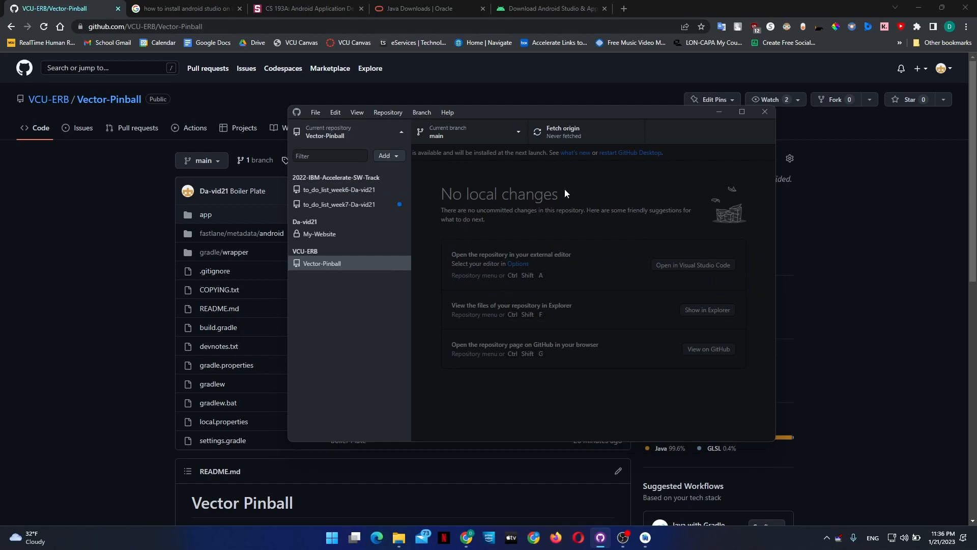
Show the cloned Vector-Pinball repository's files in File Explorer and select its full folder path
click(629, 182)
click(700, 310)
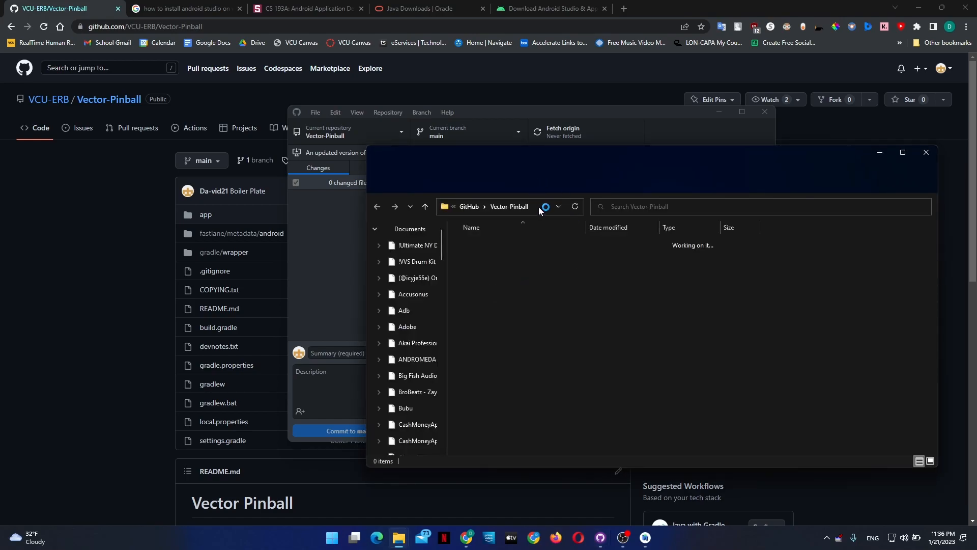
click(538, 208)
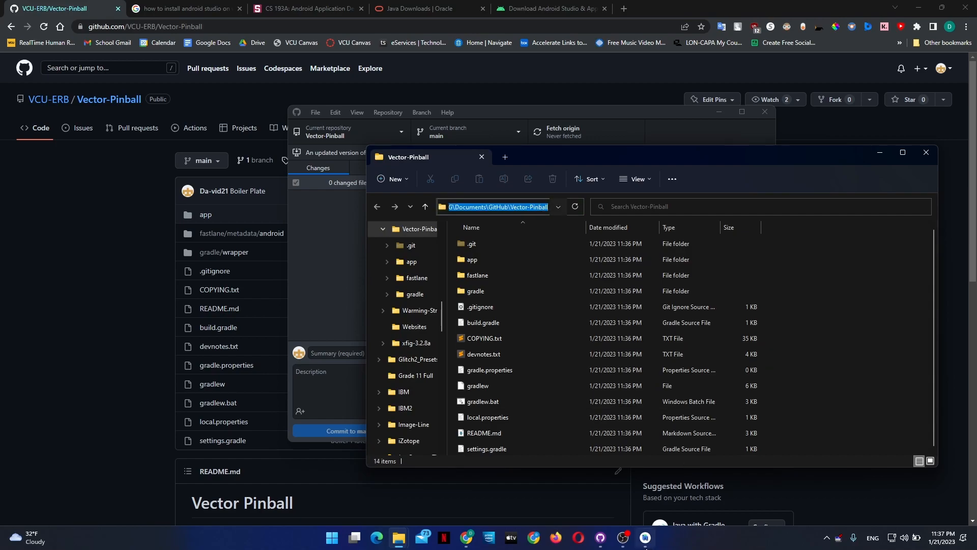
Switch to Android Studio, stop the Pixel 6 Pro API 33 emulator, and close the MyApplication project, cancelling its Gradle import
click(645, 537)
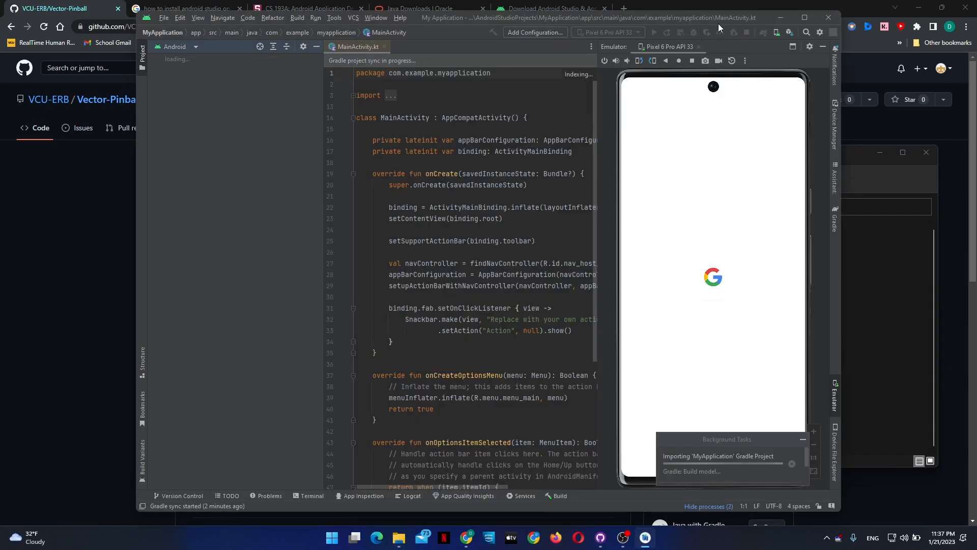
click(699, 47)
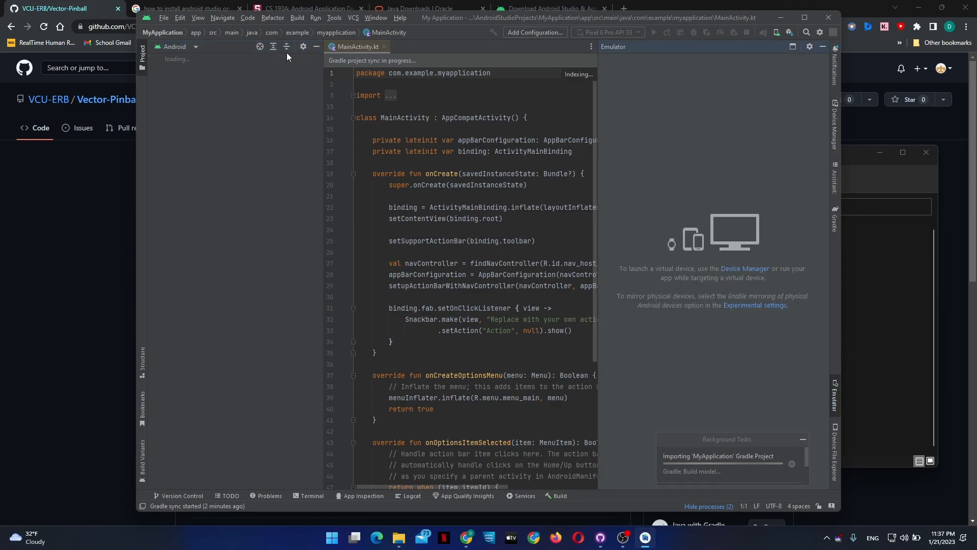
click(163, 19)
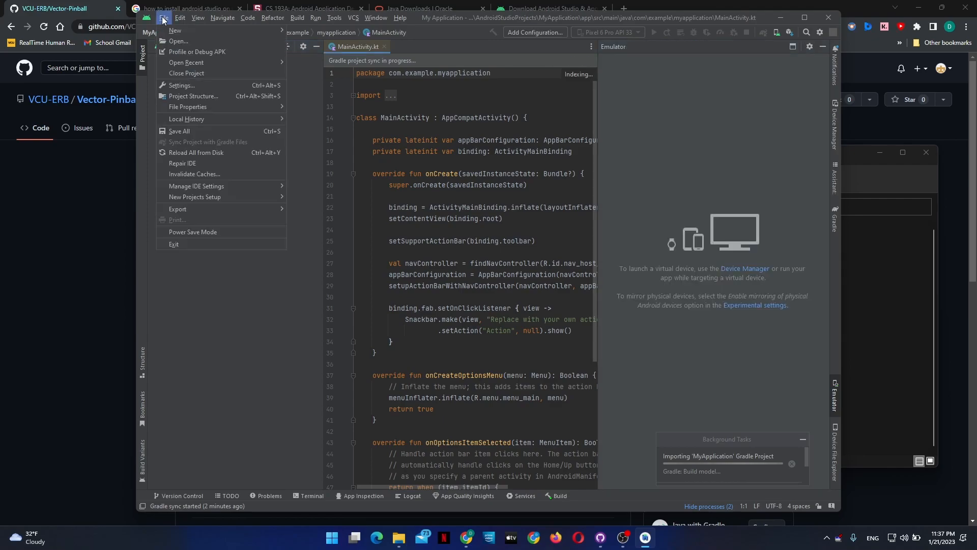
click(200, 74)
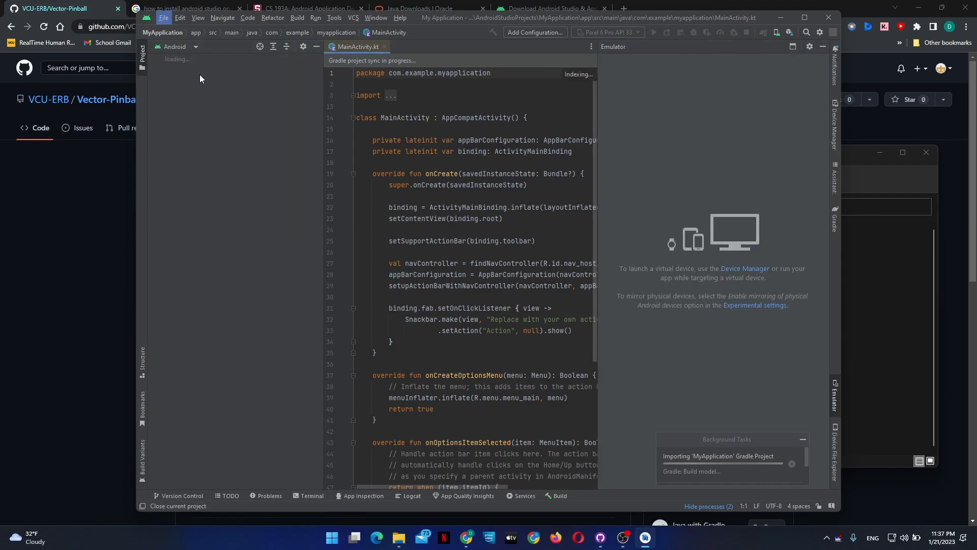
click(502, 291)
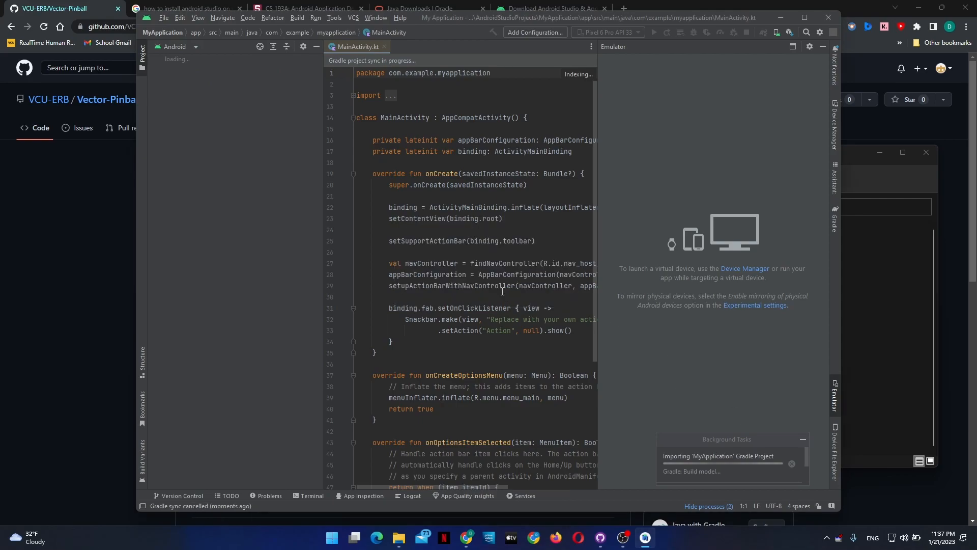
click(793, 463)
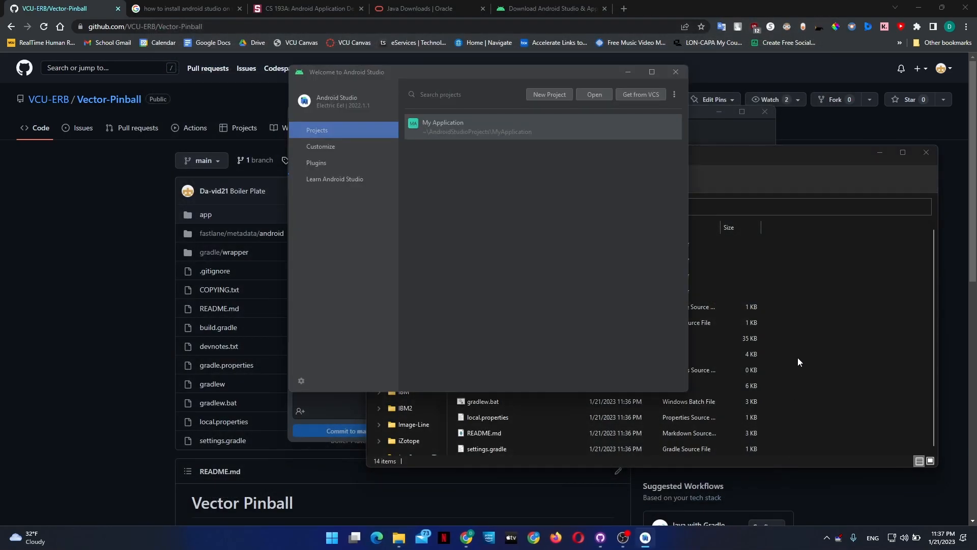
Start opening an existing project and browse the user folder's Documents directory to expand the GitHub folder
click(593, 95)
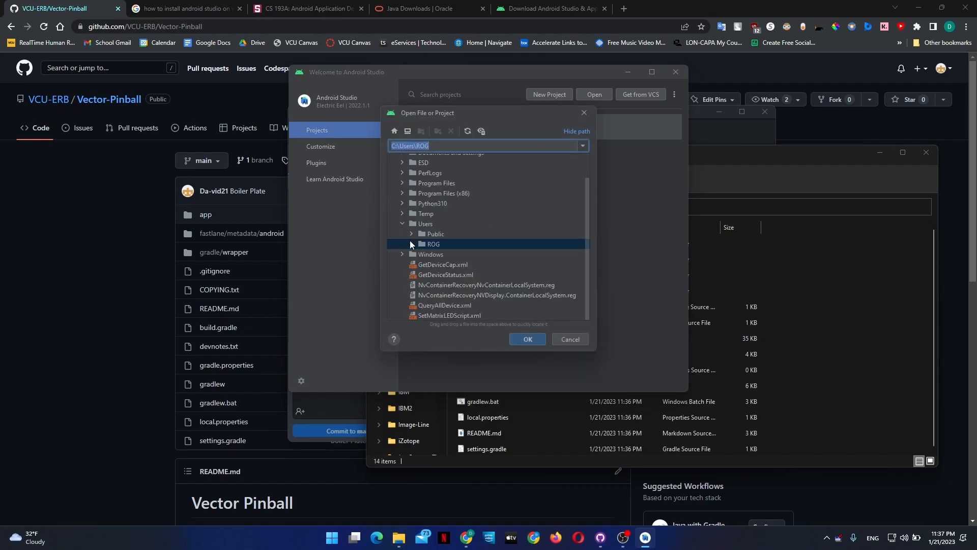
click(411, 244)
scroll(431, 257, down, 1)
scroll(431, 258, down, 5)
click(417, 280)
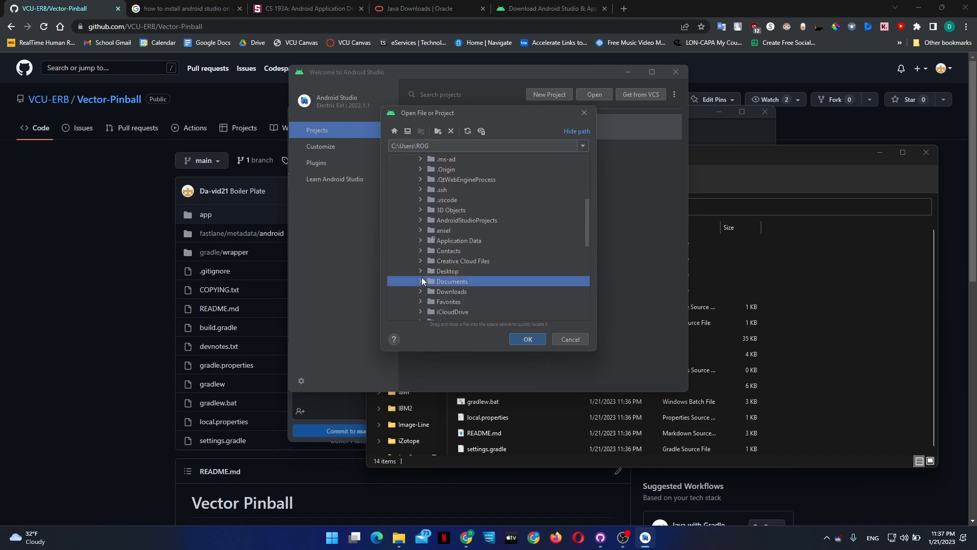
click(420, 279)
scroll(443, 294, down, 10)
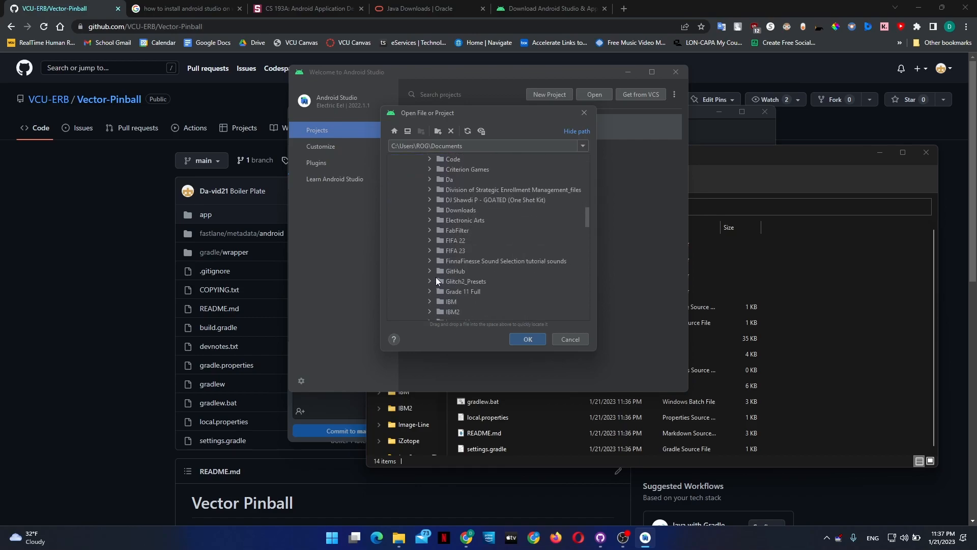
click(428, 271)
Choose the Vector-Pinball folder inside GitHub as the project and open it
click(471, 146)
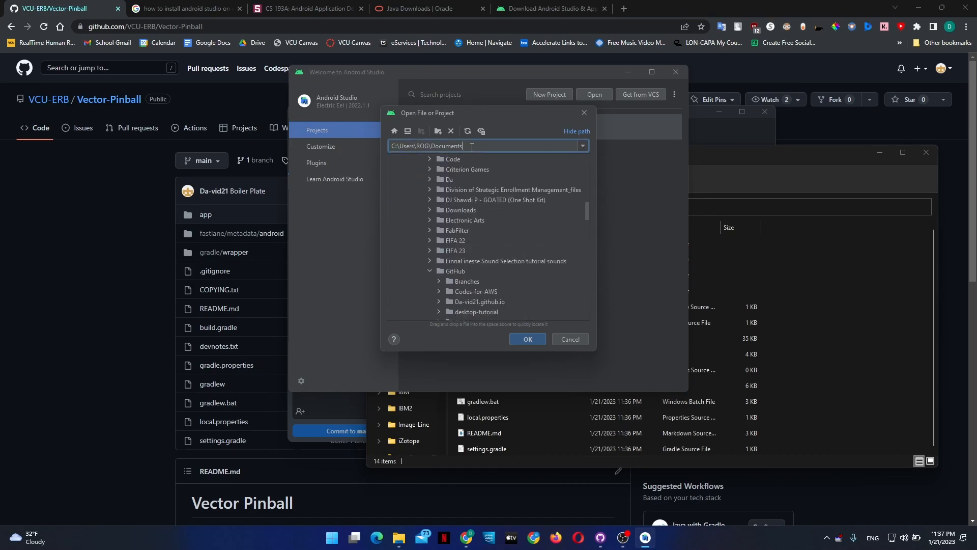
scroll(434, 287, down, 5)
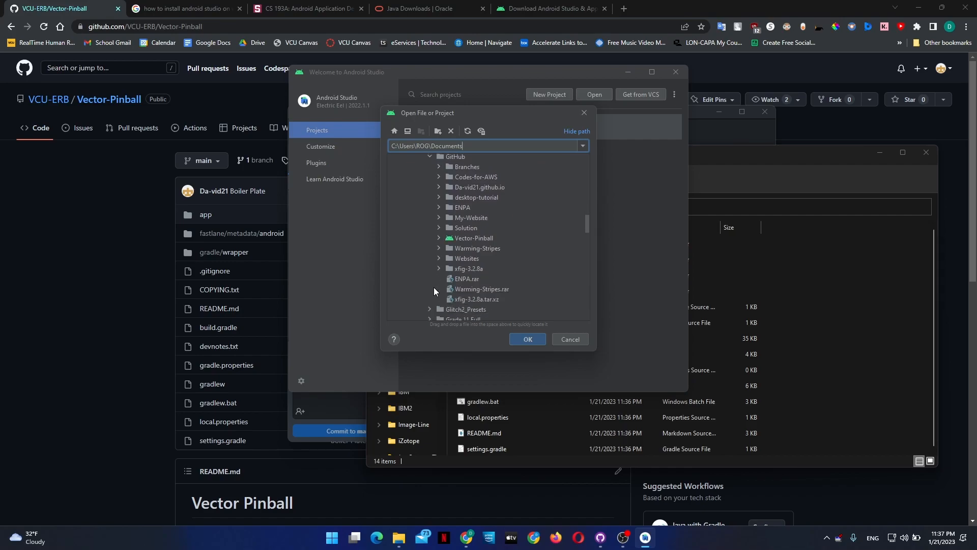
click(438, 230)
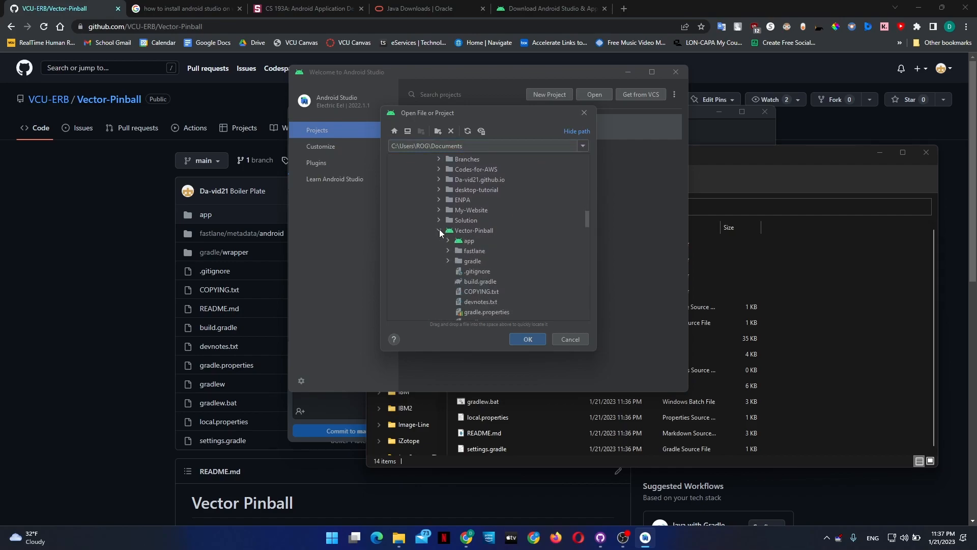
click(475, 229)
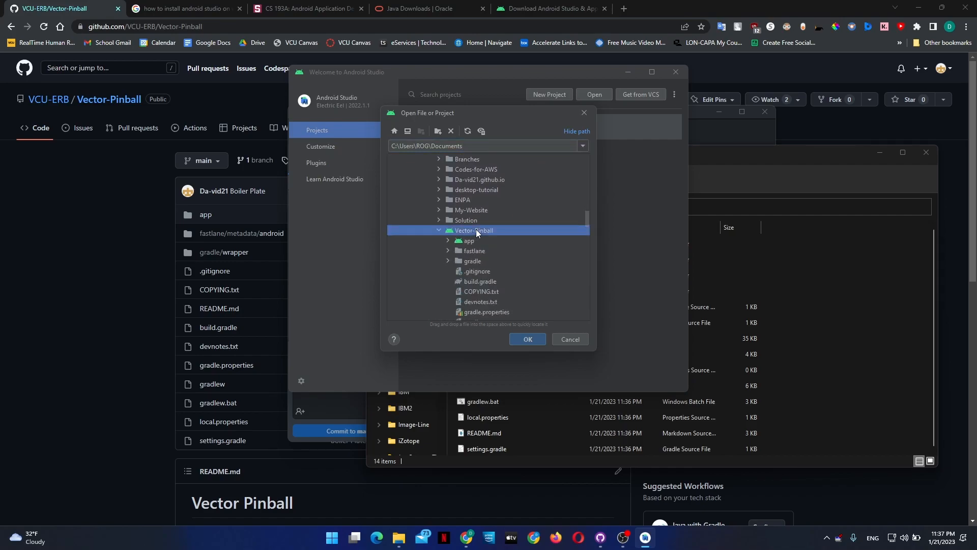
click(533, 337)
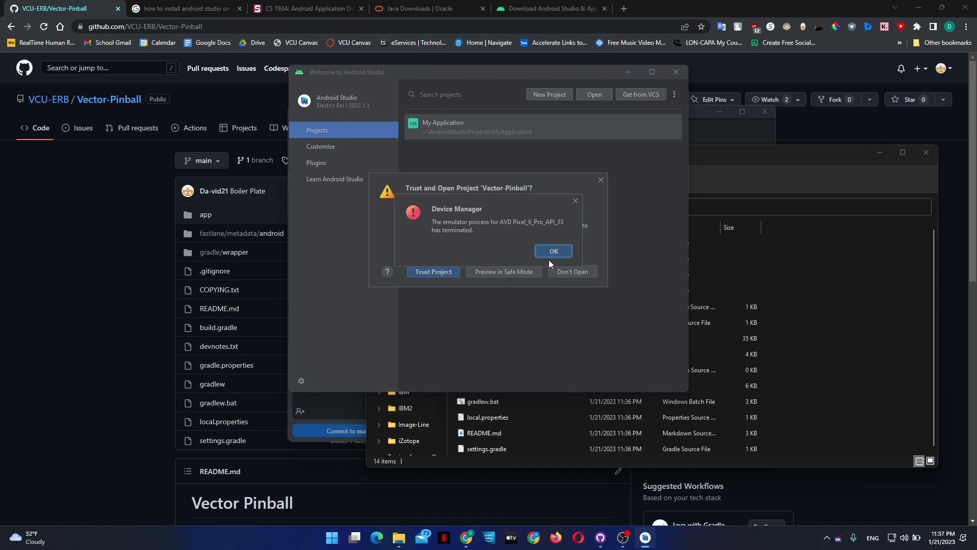
Dismiss the emulator error, trust the Vector-Pinball project, and accept the local Android SDK path for it
click(553, 252)
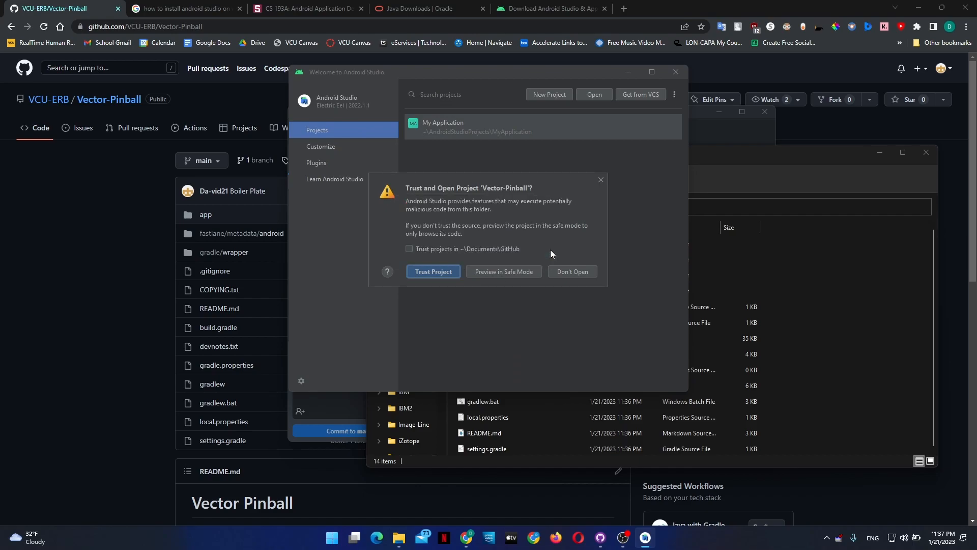
click(442, 273)
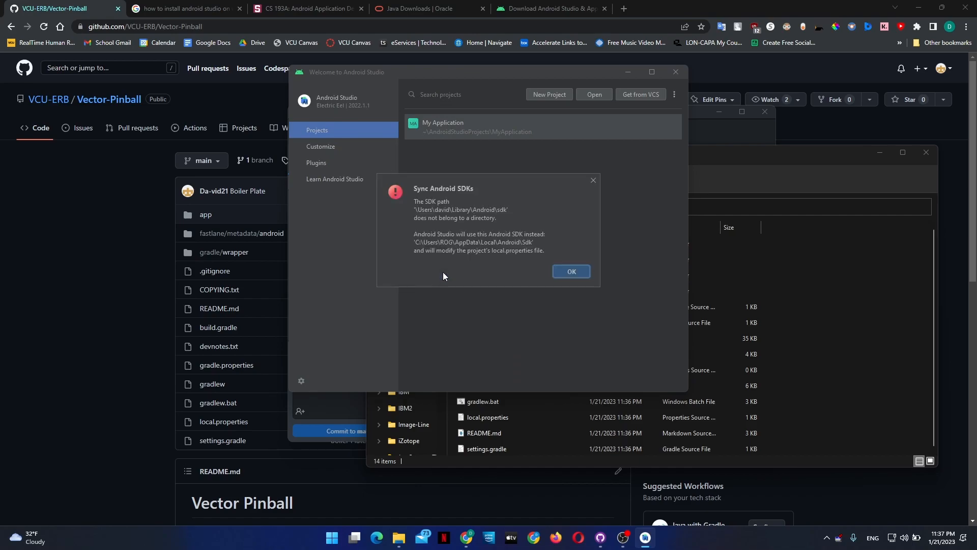
click(570, 272)
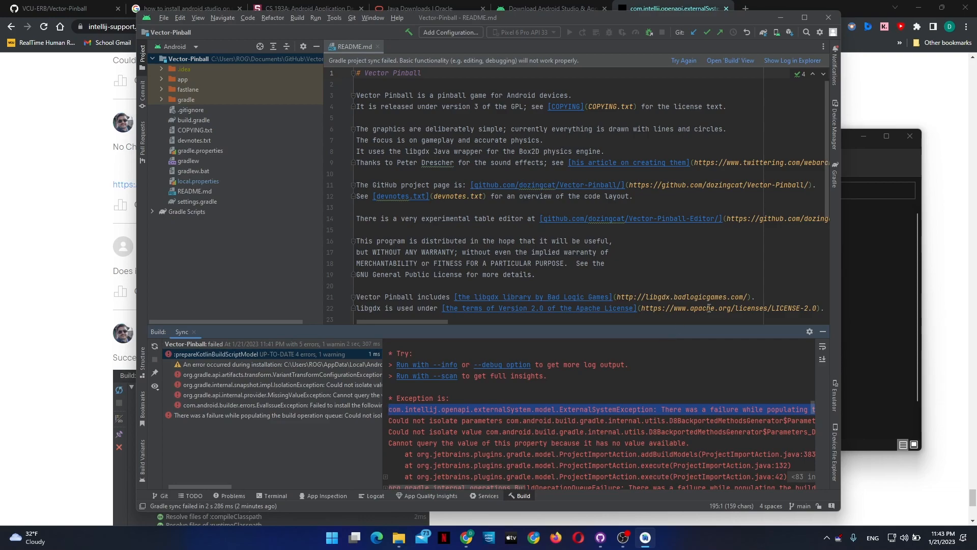
Switch to File Explorer and permanently delete the .gradle folder from the Vector-Pinball repository folder
click(858, 259)
click(452, 191)
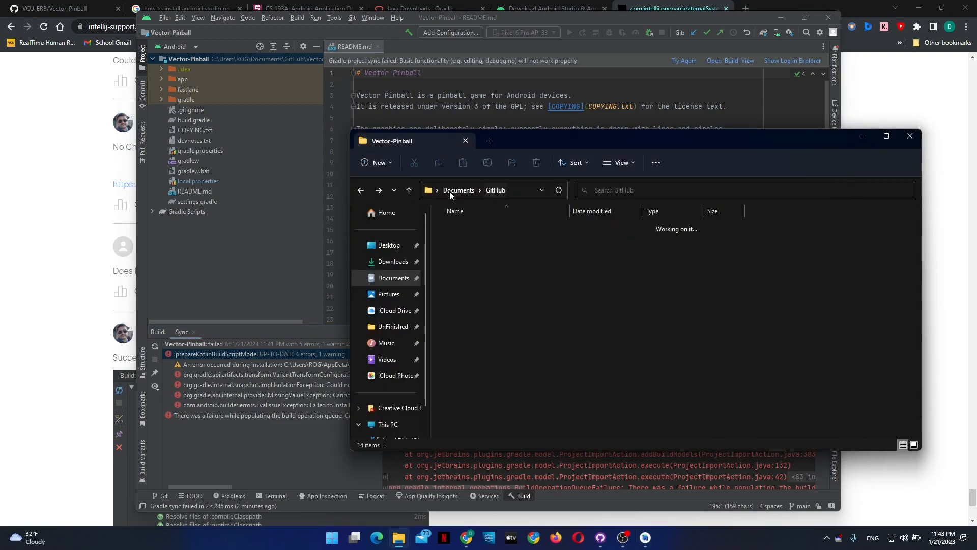
double_click(467, 340)
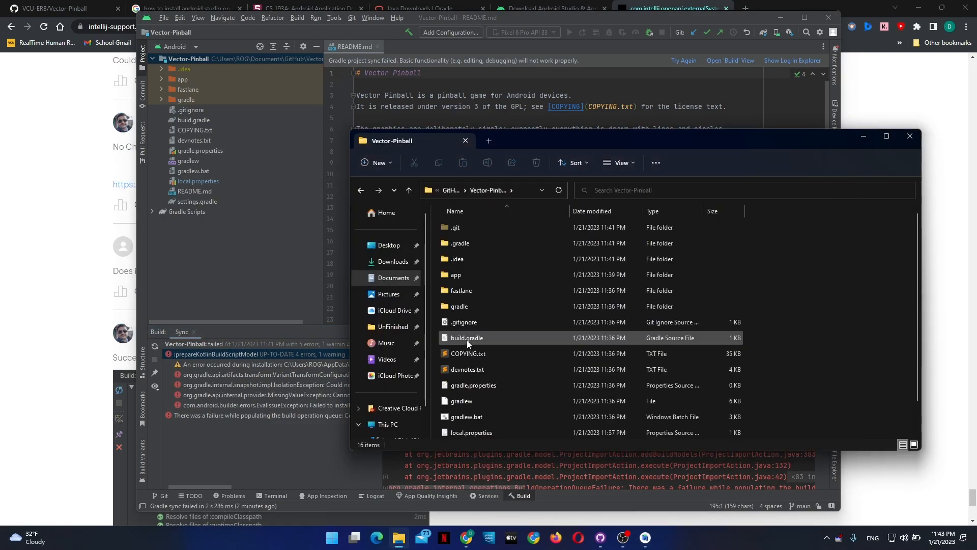
click(469, 244)
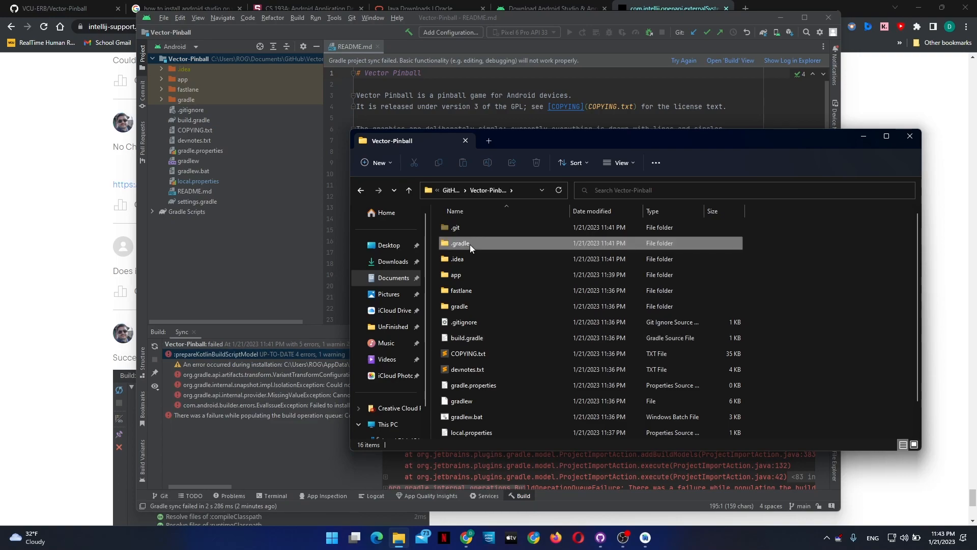
key(shift+Delete)
key(Return)
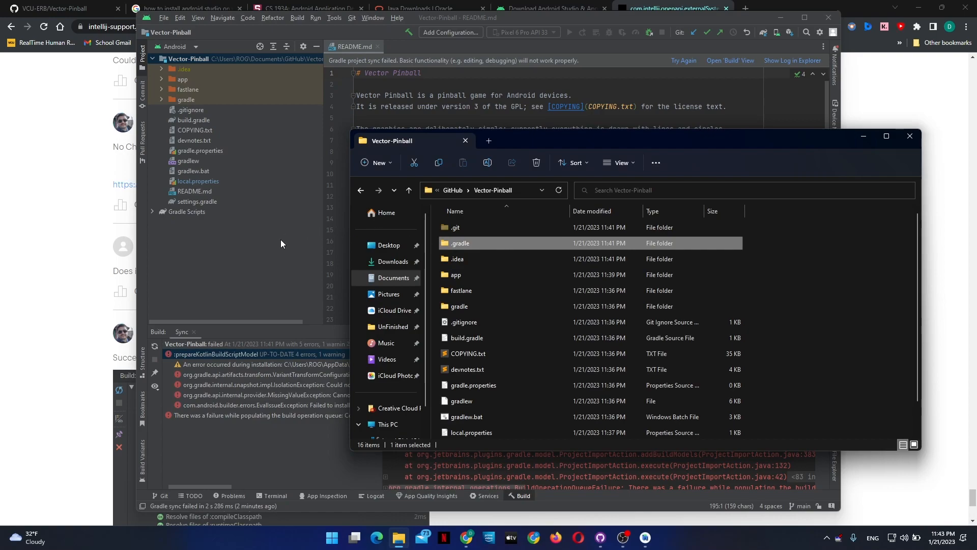
Exit Android Studio and relaunch it from Windows search
click(270, 267)
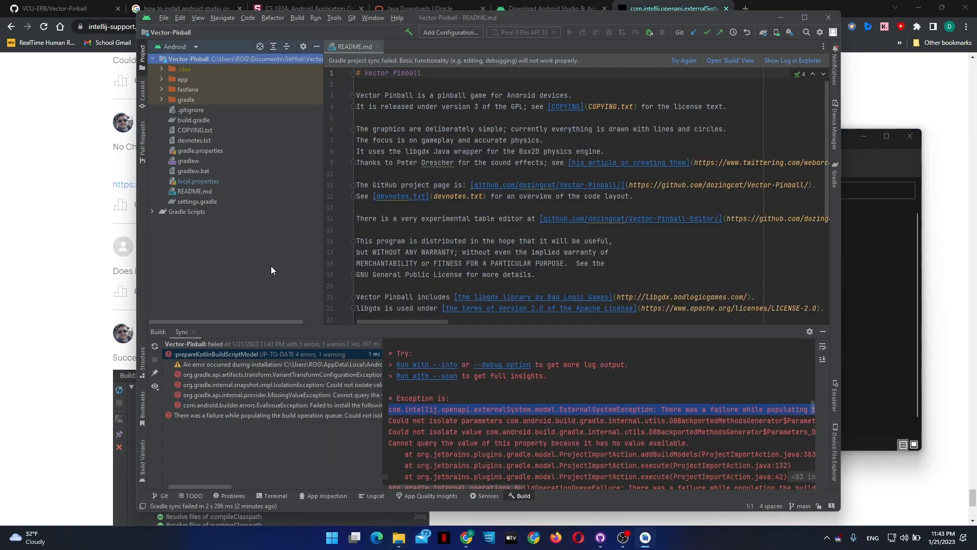
key(alt+F4)
click(509, 288)
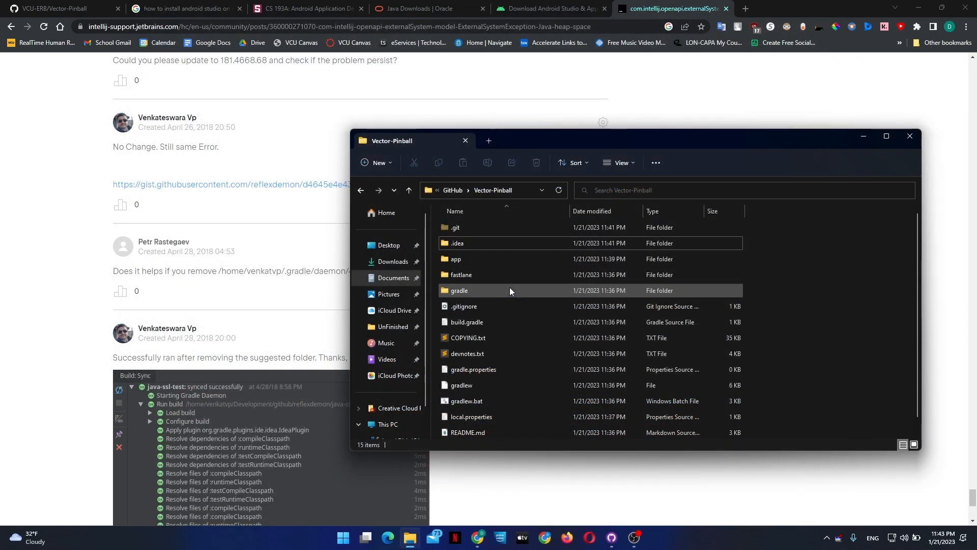
key(super)
text(andr)
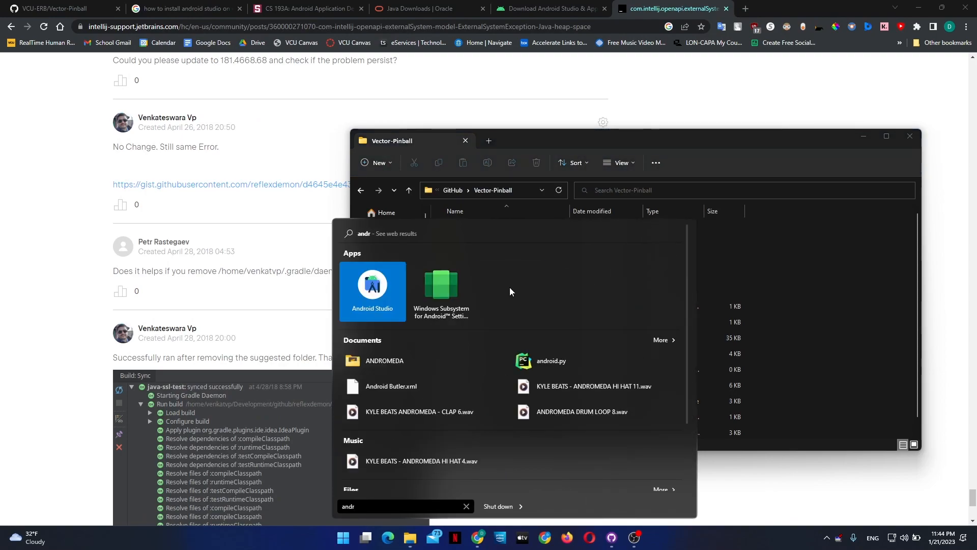
key(Return)
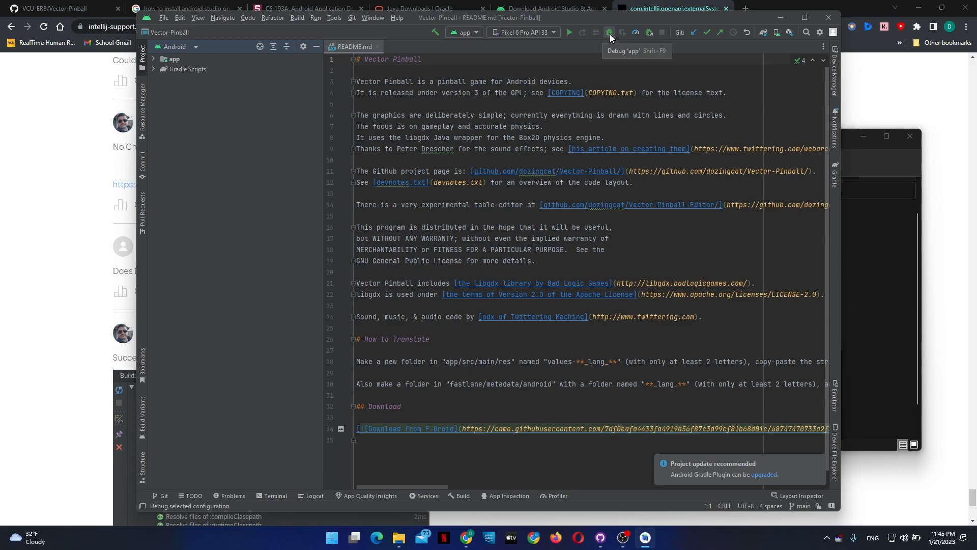
Expand the app module in the project tree and run the app on the Pixel 6 Pro API 33 virtual device
click(153, 59)
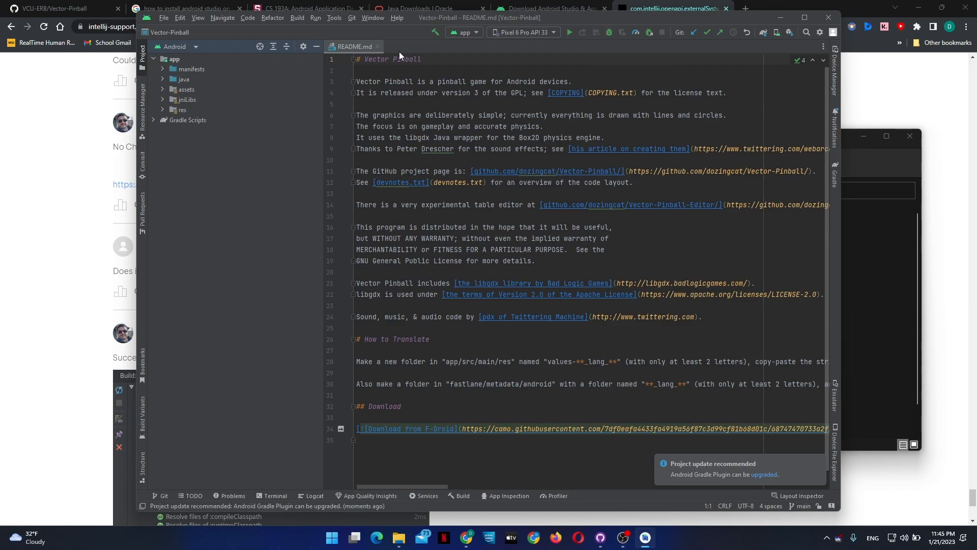
click(569, 32)
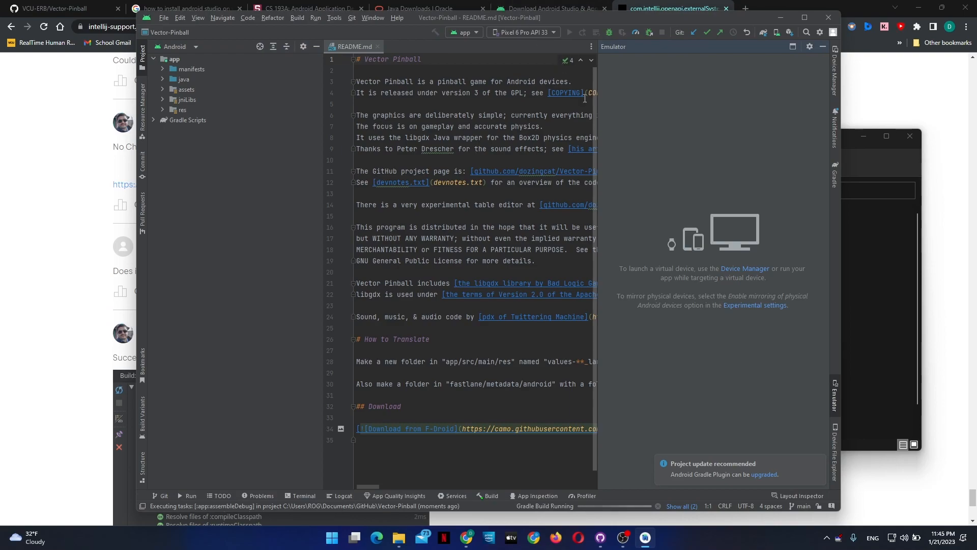
click(521, 29)
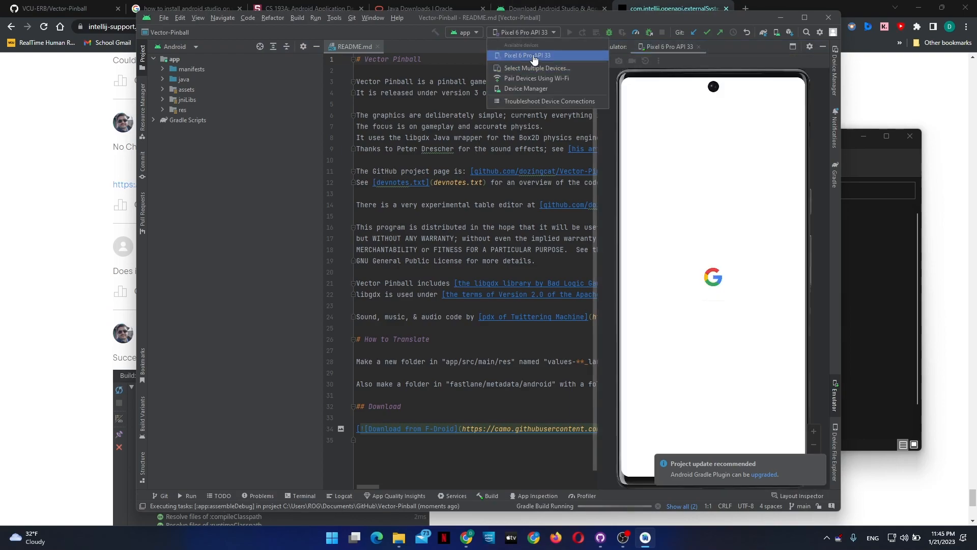
click(740, 47)
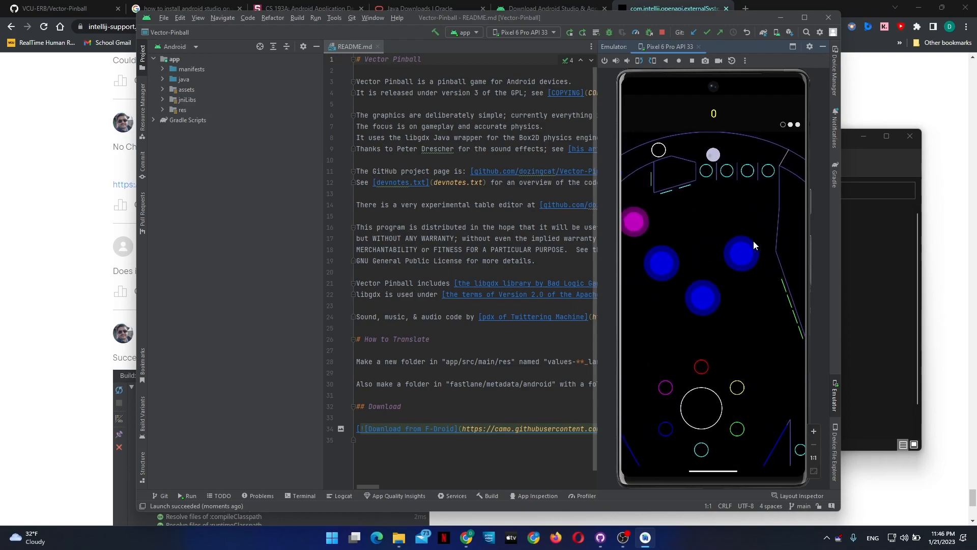
Pause the running pinball game, close the Pixel 6 Pro API 33 emulator, and hide the Emulator tool window
click(698, 96)
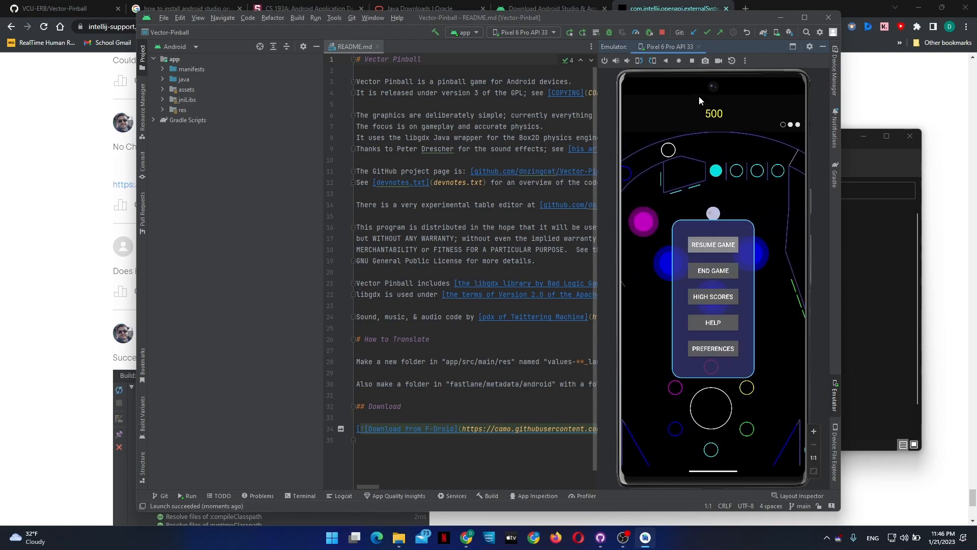
click(699, 47)
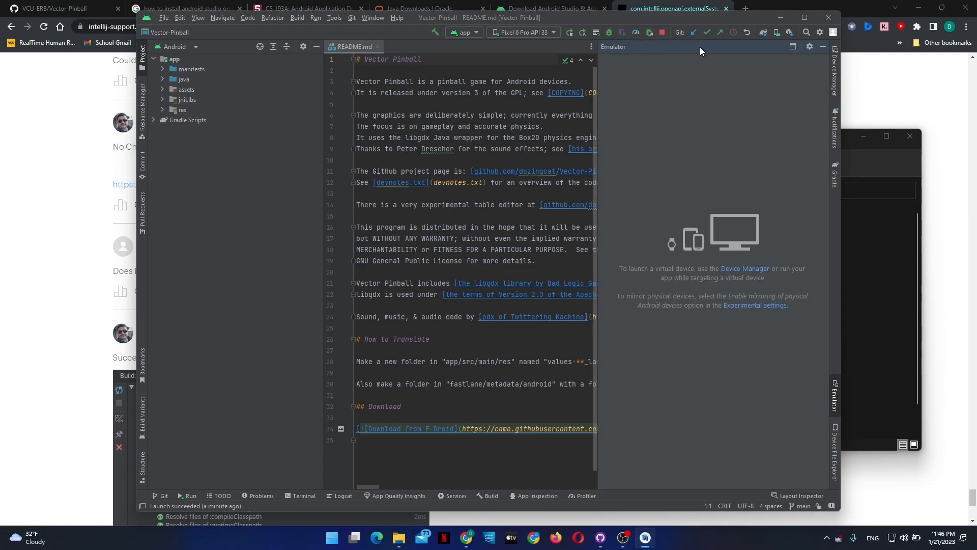
click(822, 47)
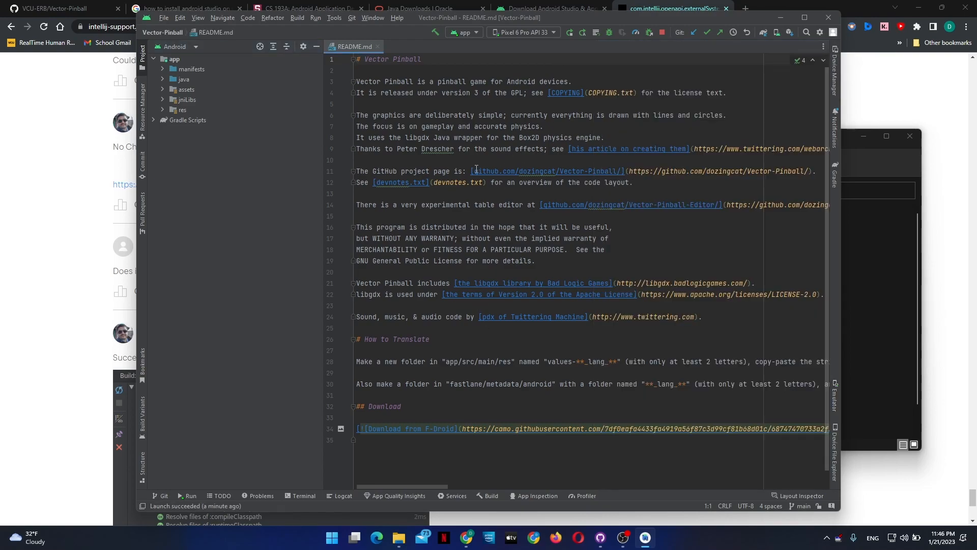
Select the github.com/dozingcat/Vector-Pinball/ link text on the GitHub project page line of README.md
drag(471, 171, 625, 171)
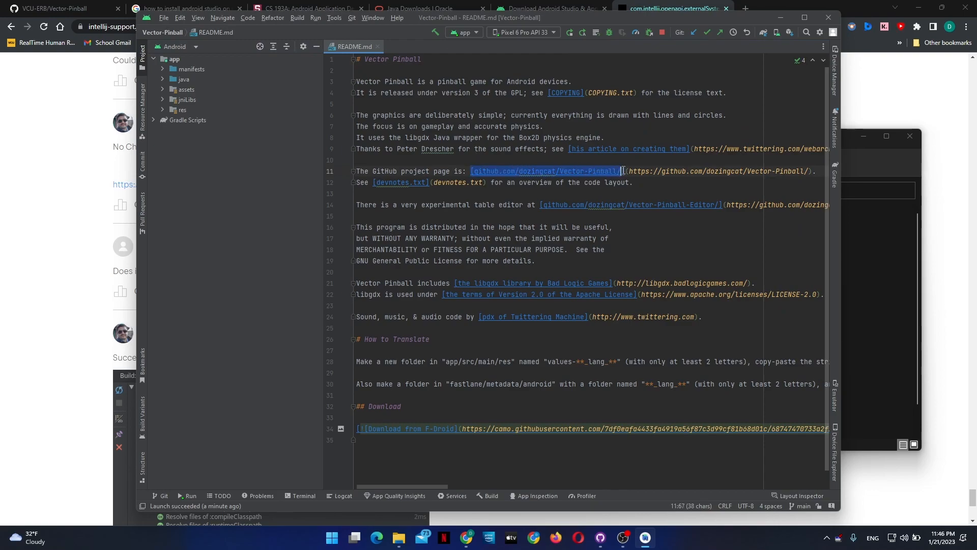